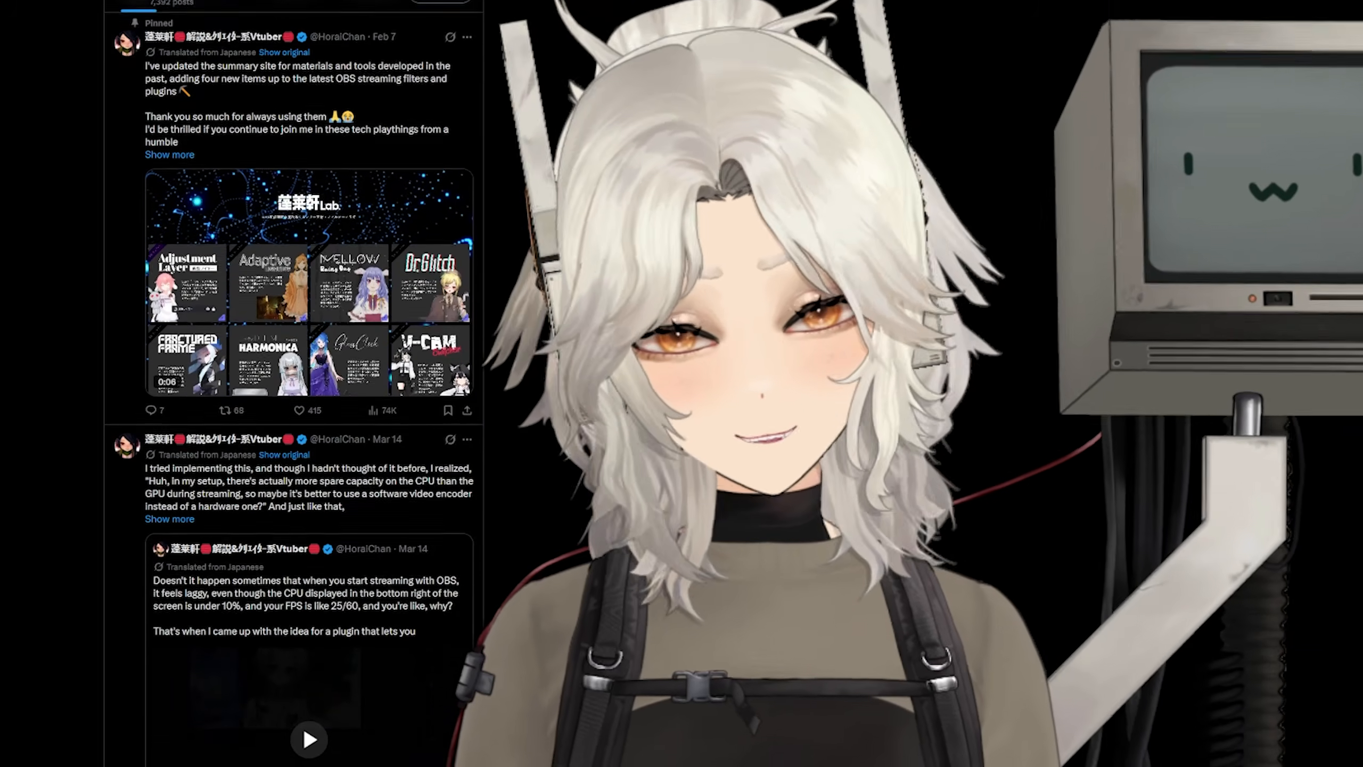
- Open the Google Drive folder linked in the OBS glitch filter post and bring up the download options for HoraikenDrGlitch.zip
{"action": "scroll", "coordinate": [294, 376], "scroll_direction": "down", "scroll_amount": 1}
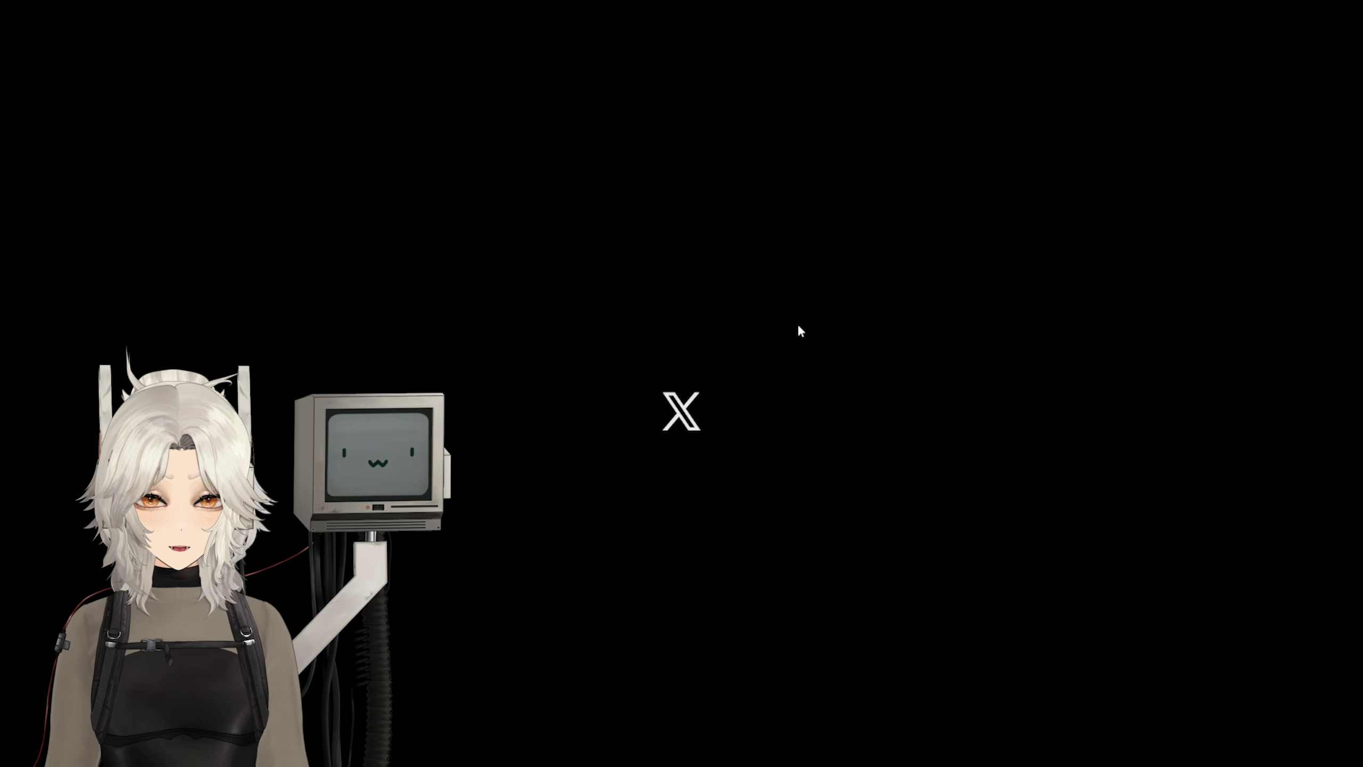
{"action": "left_click", "coordinate": [793, 325]}
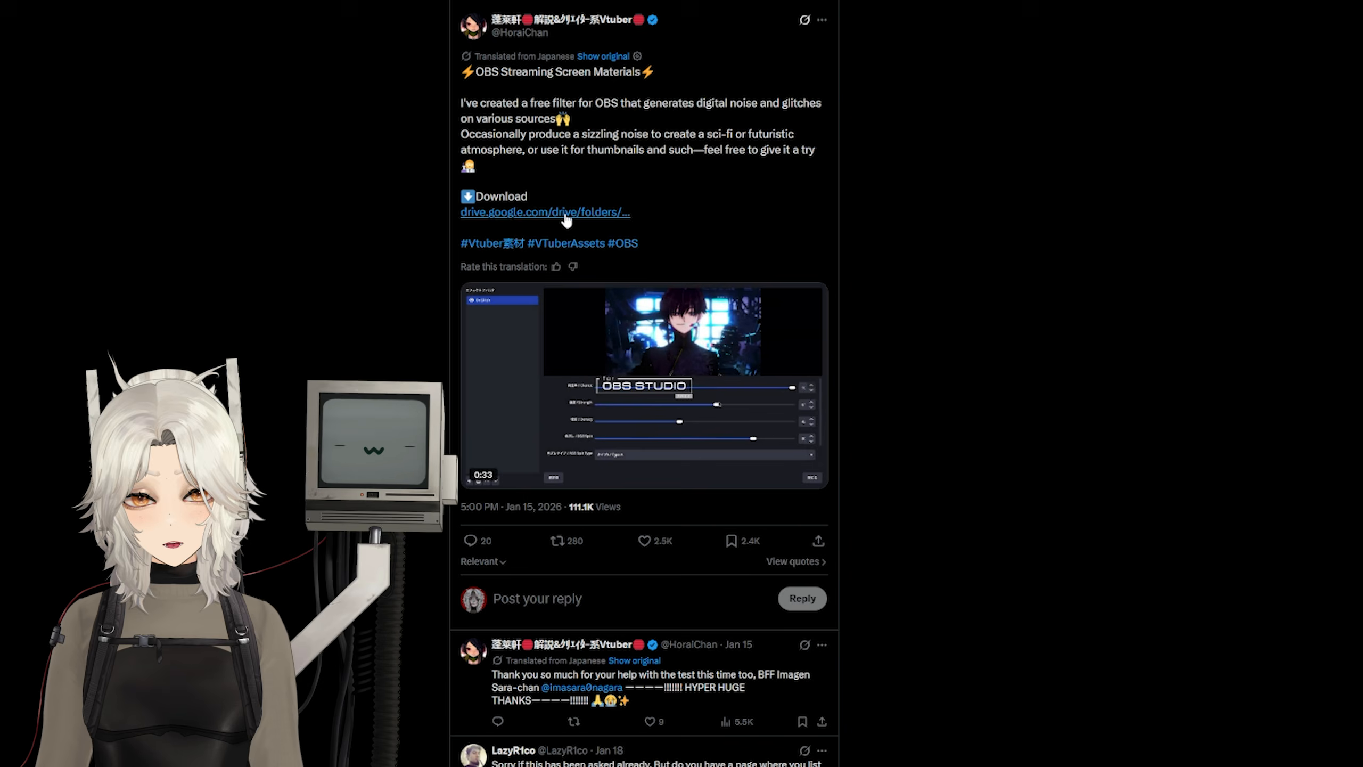
{"action": "left_click", "coordinate": [565, 214]}
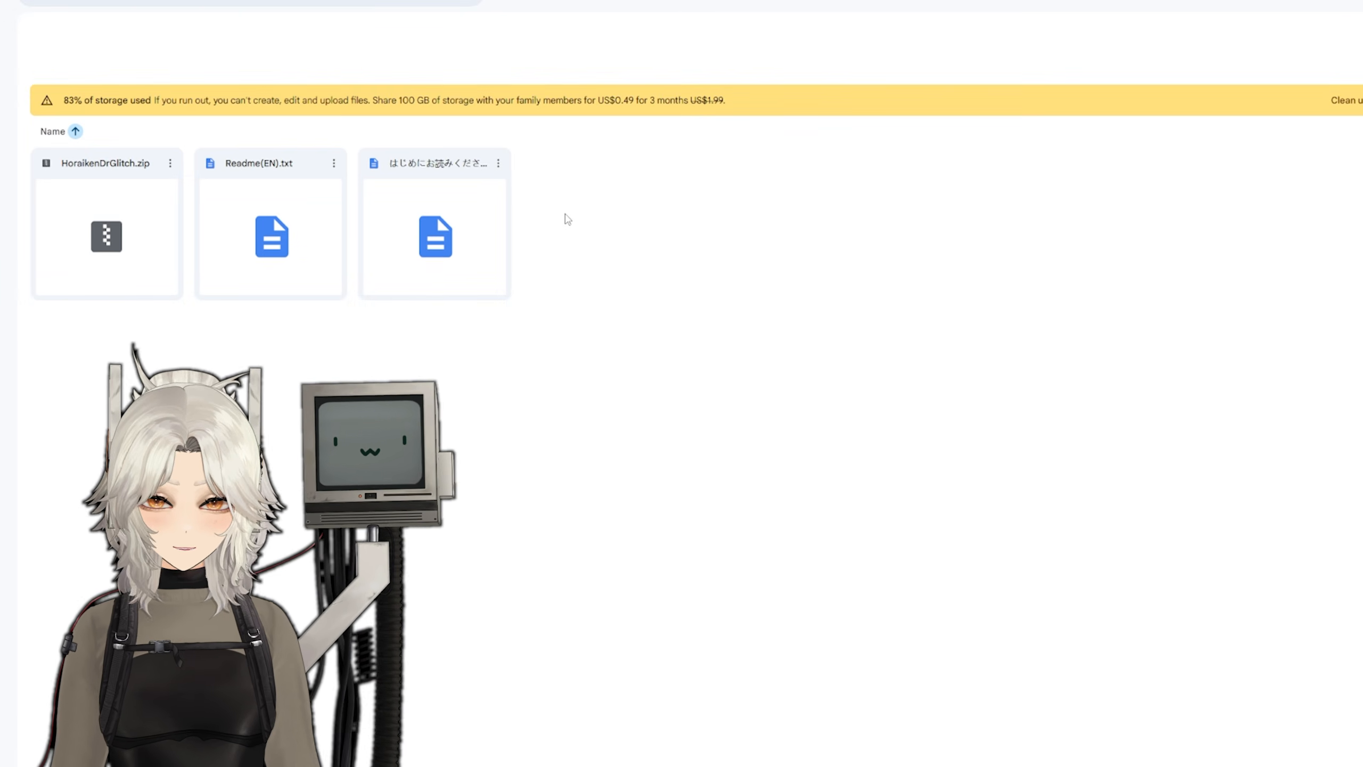
{"action": "left_click", "coordinate": [166, 164]}
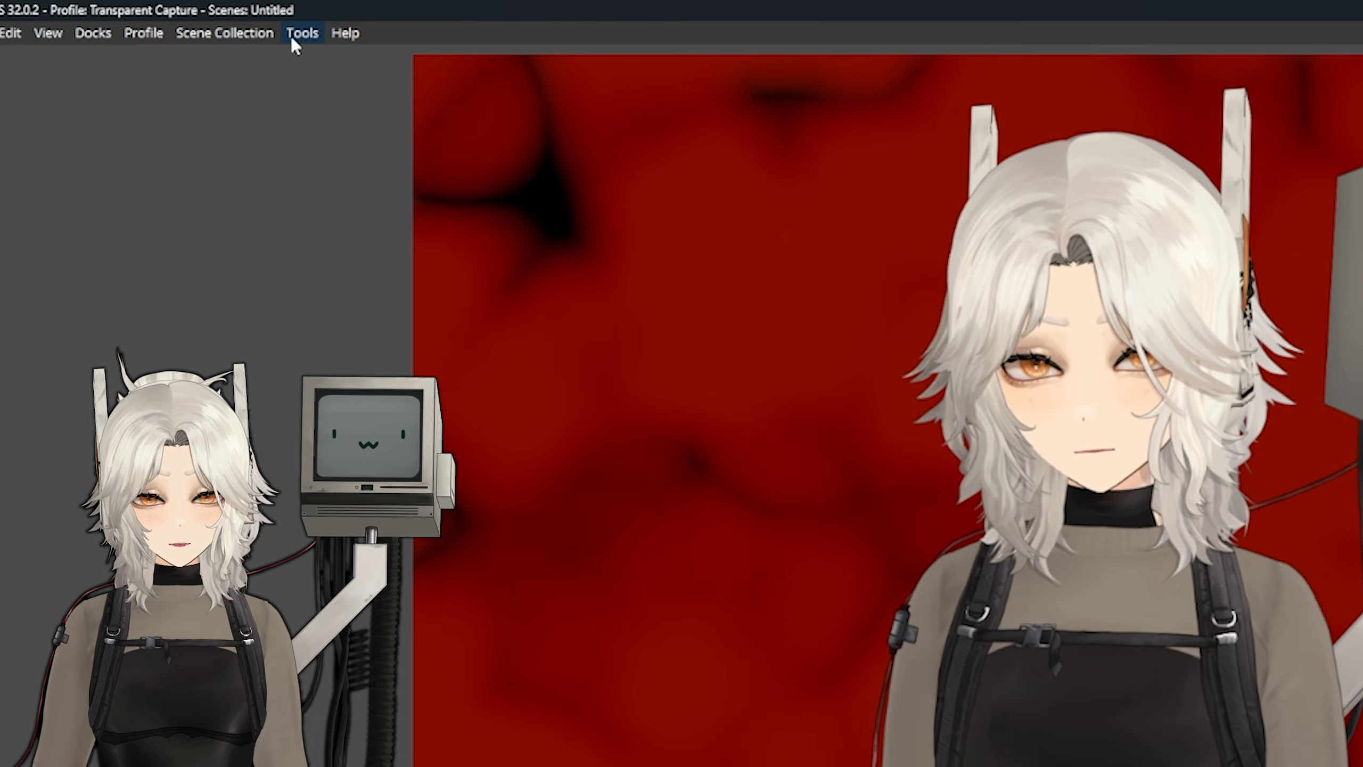
- Switch to OBS Studio and load the Horaiken Lua files, starting with Horaiken3DBlock.lua, as scripts
{"action": "left_click", "coordinate": [300, 32]}
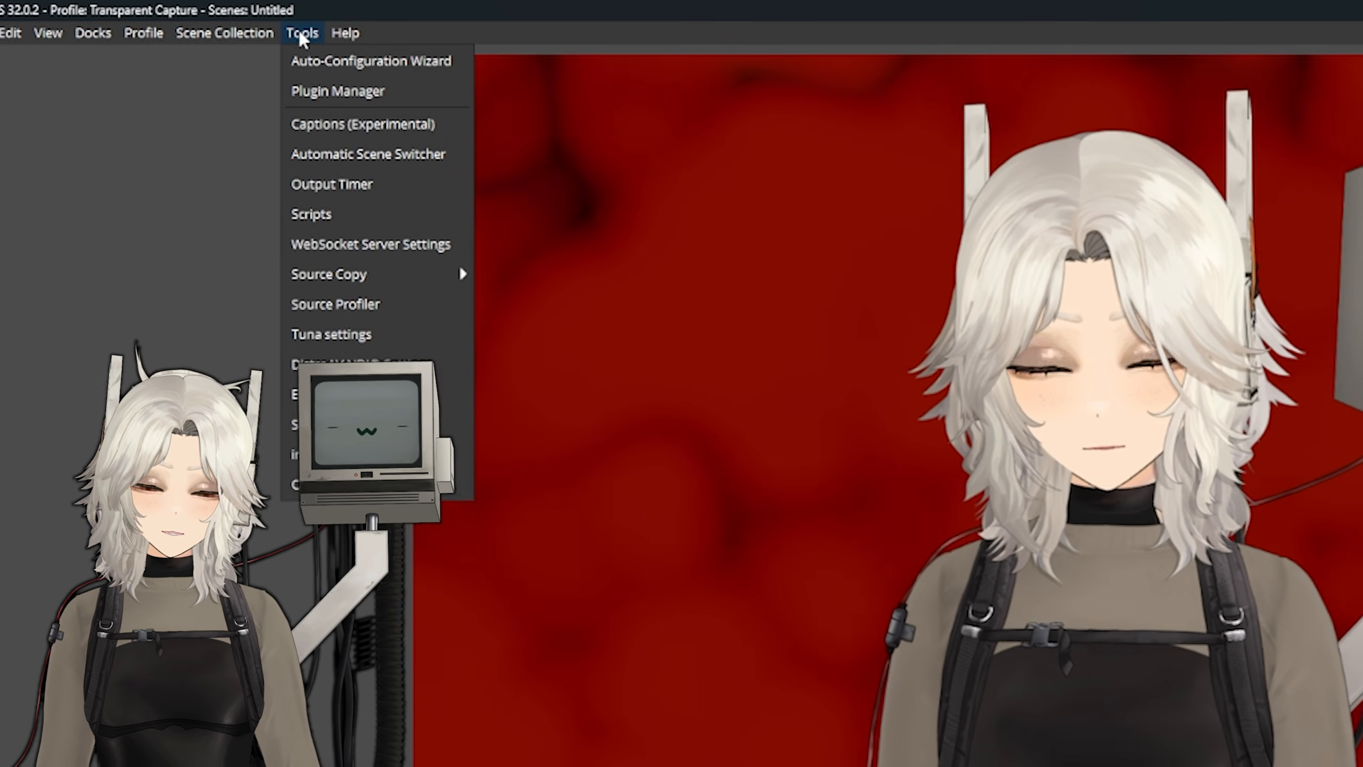
{"action": "left_click", "coordinate": [329, 213]}
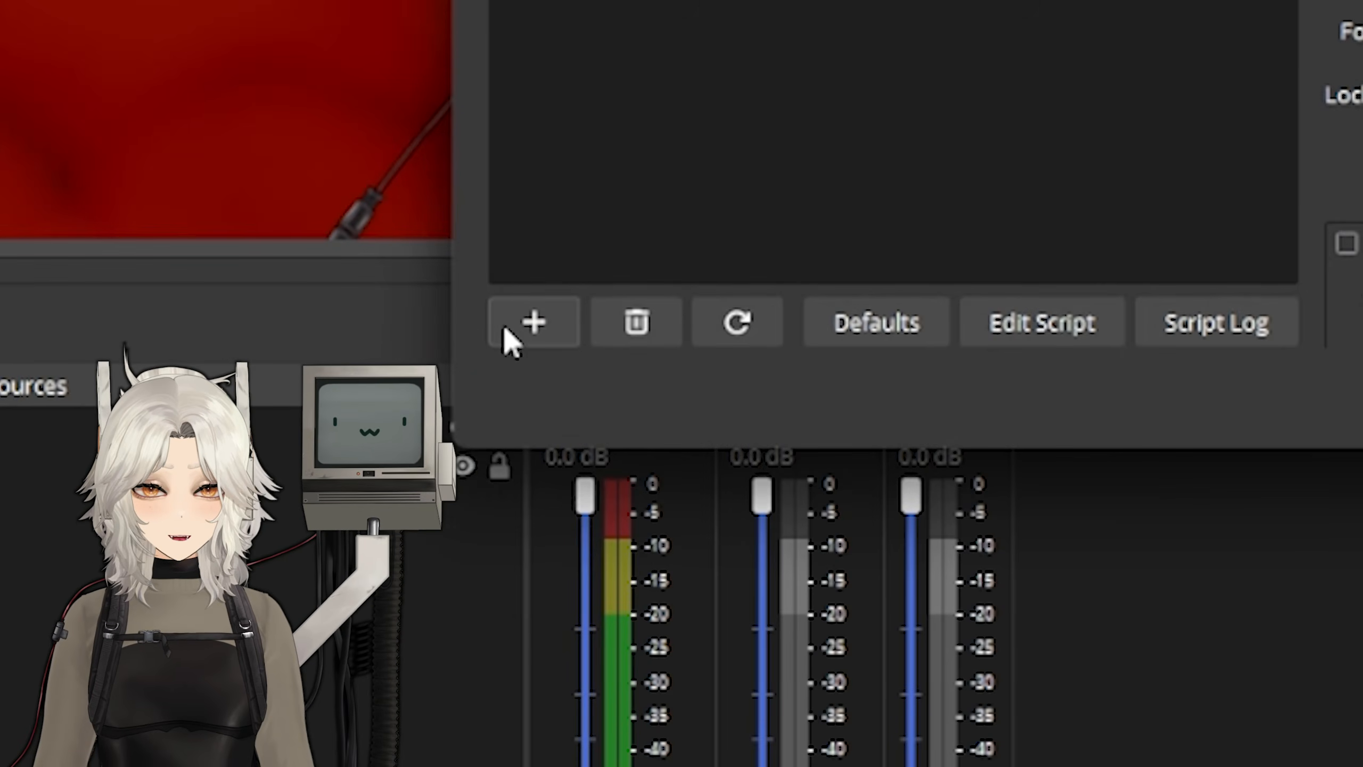
{"action": "left_click", "coordinate": [533, 314]}
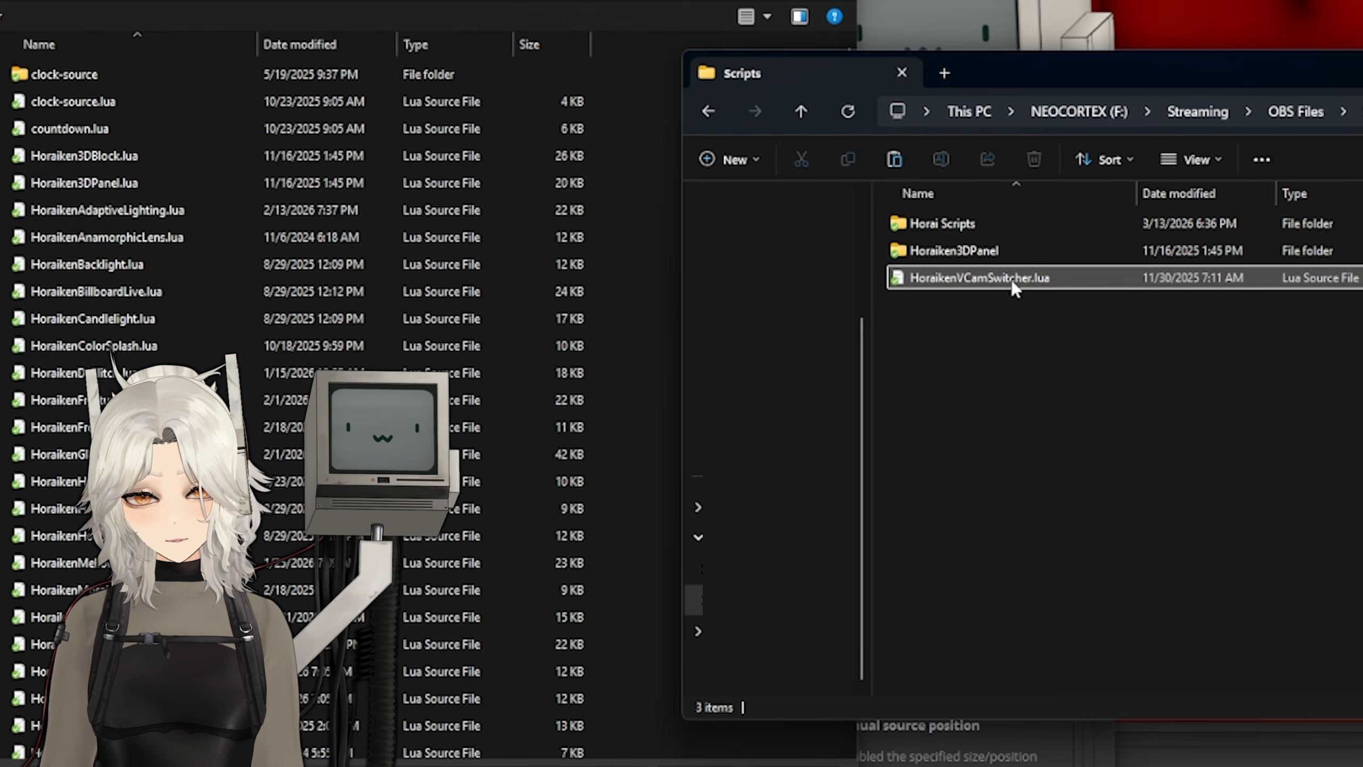
{"action": "left_click_drag", "start_coordinate": [1011, 280], "coordinate": [338, 325]}
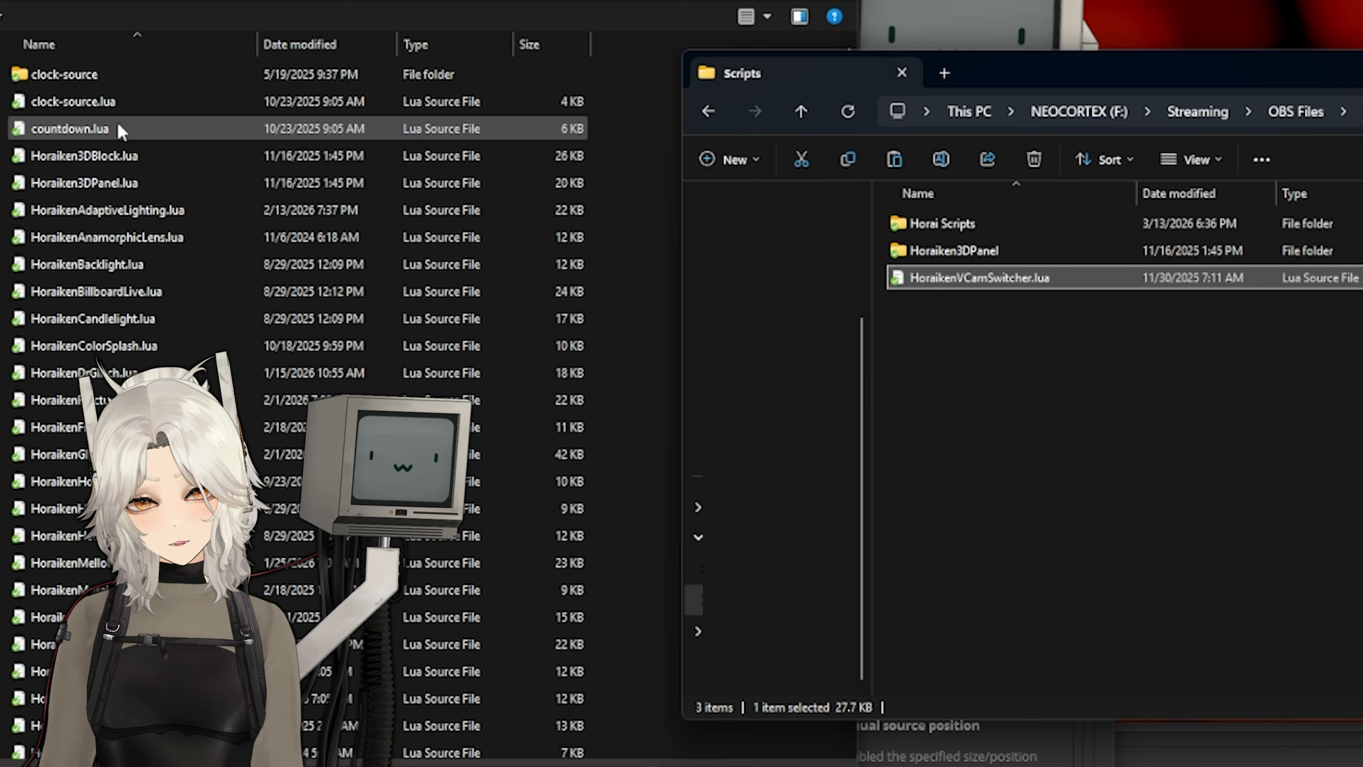
{"action": "left_click", "coordinate": [105, 153]}
{"action": "left_click", "coordinate": [483, 725], "text": "shift"}
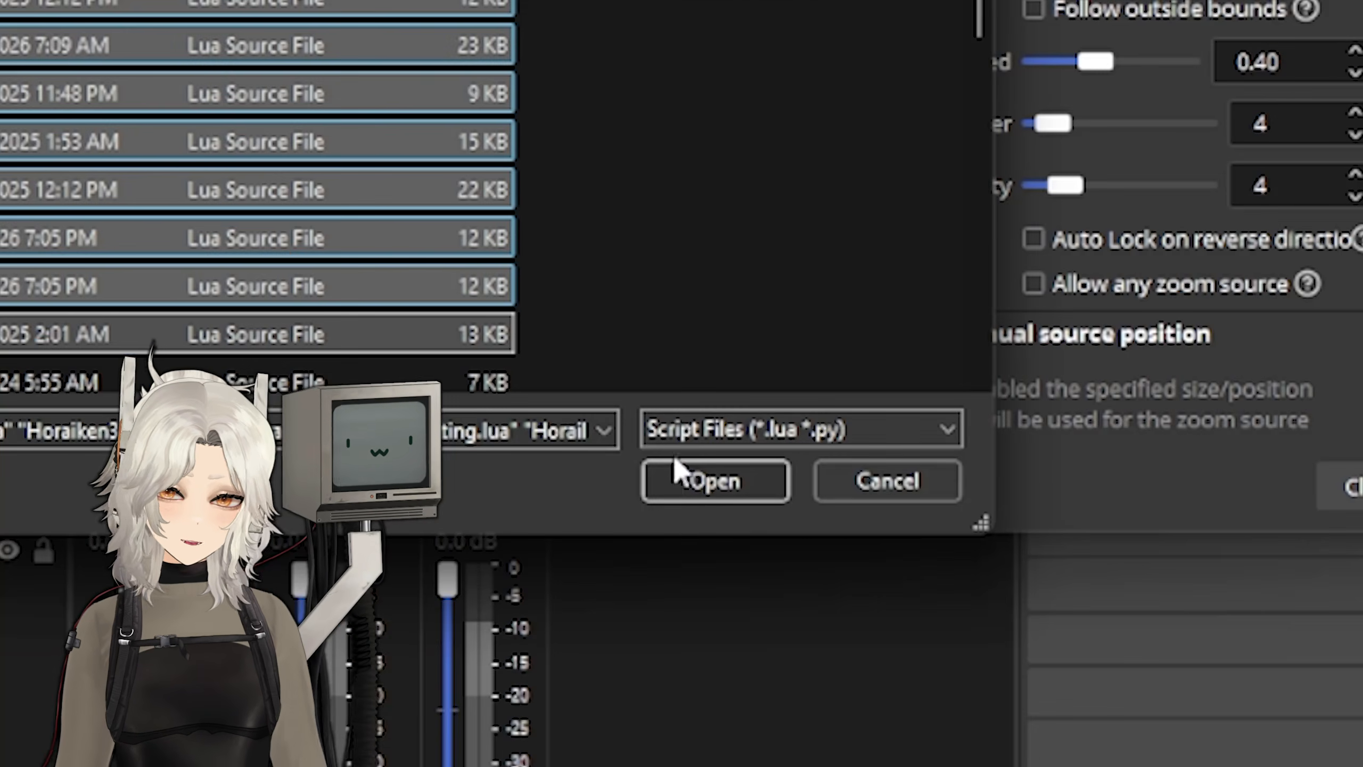
{"action": "left_click", "coordinate": [709, 477]}
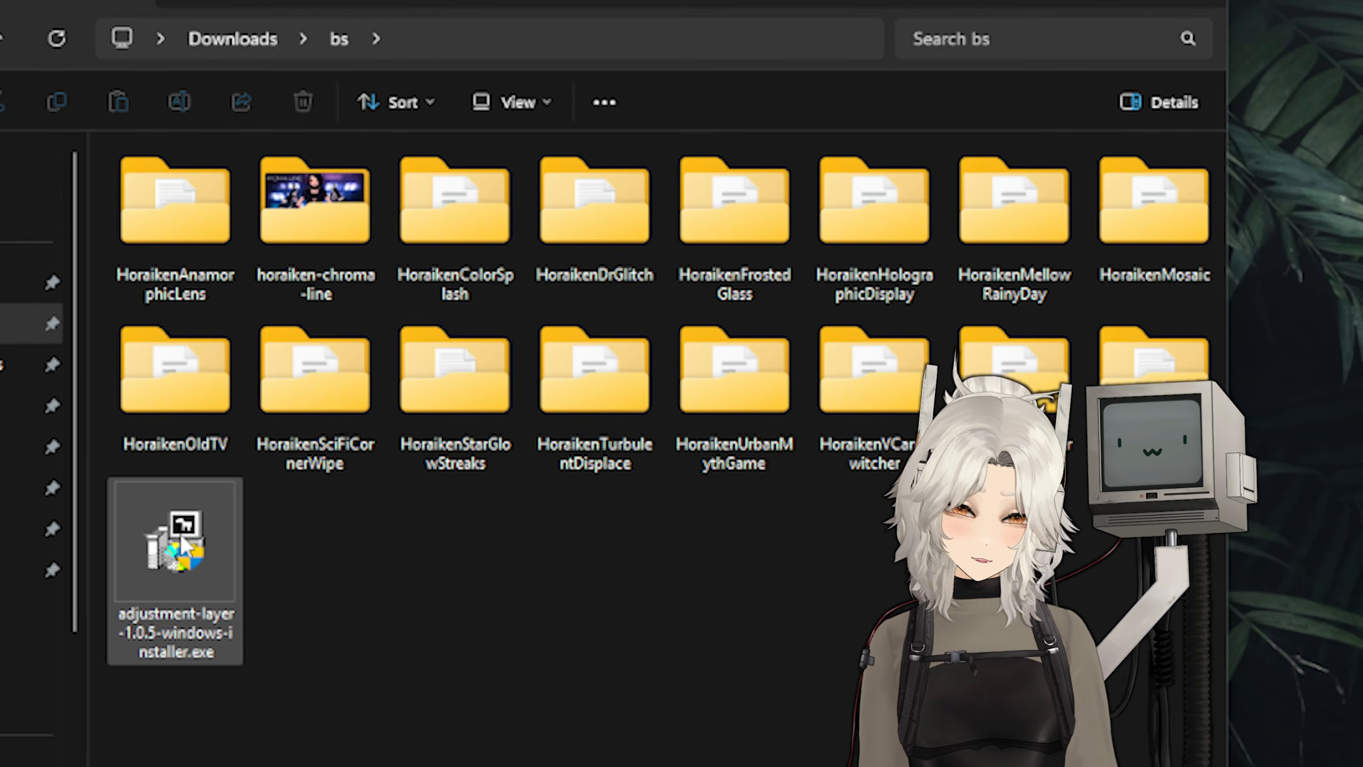
- Install the Adjustment Layer plugin by running adjustment-layer-1.0.5-windows-installer.exe
{"action": "double_click", "coordinate": [181, 537]}
{"action": "left_click", "coordinate": [470, 713]}
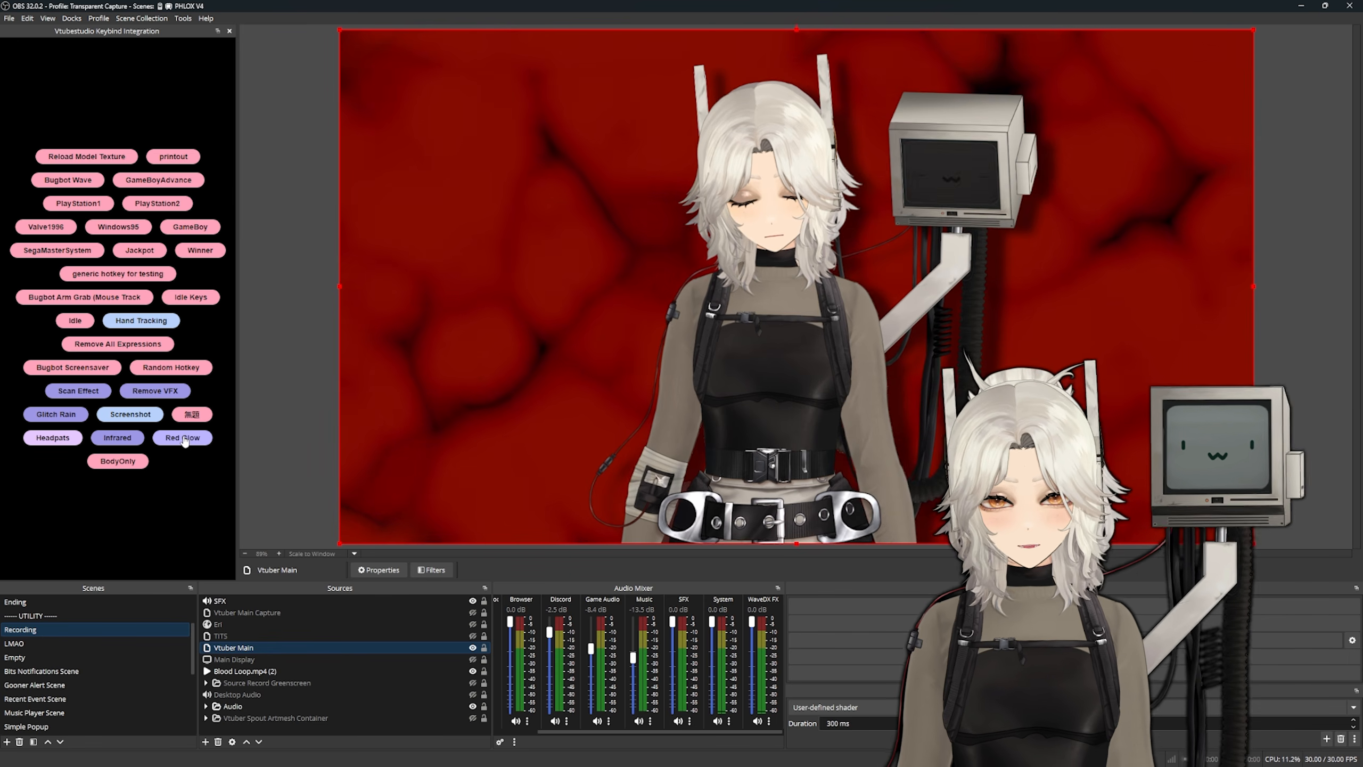
{"action": "left_click", "coordinate": [183, 437]}
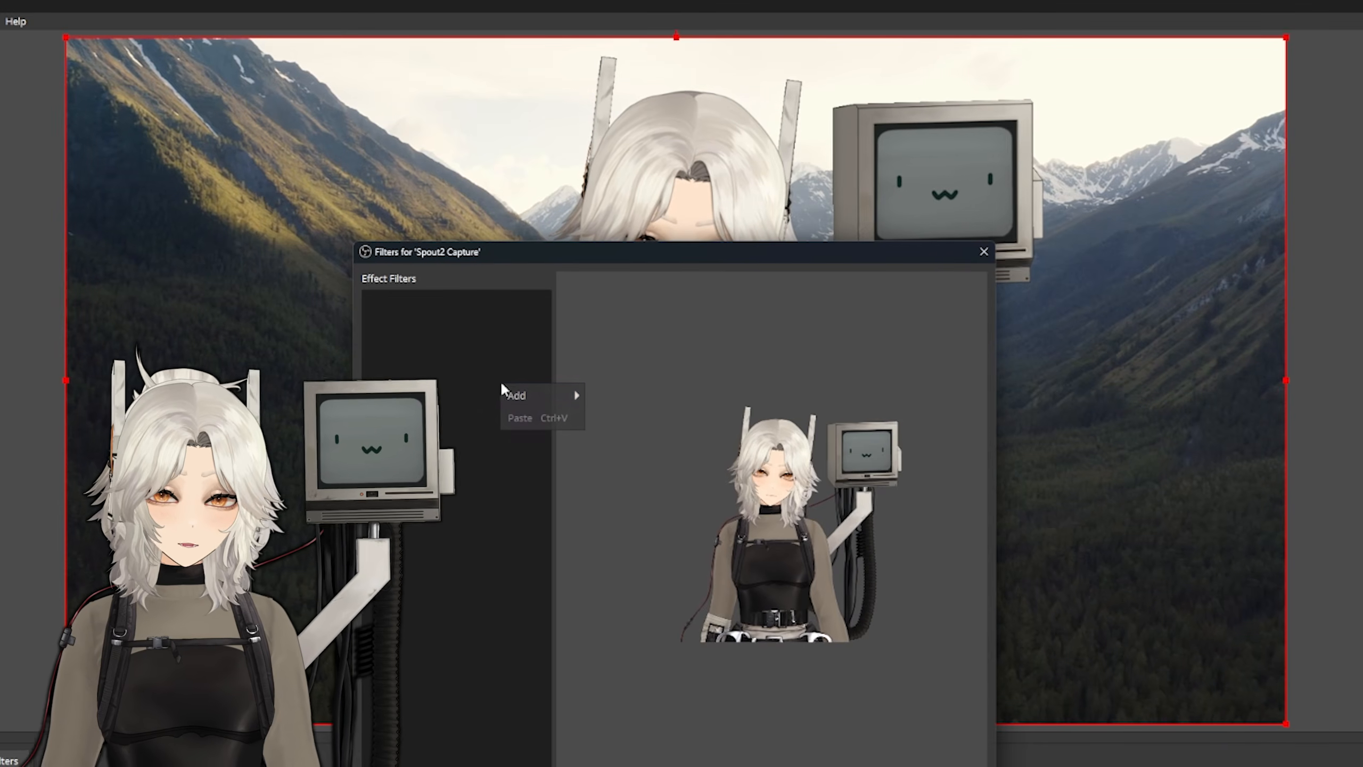
- Add a Candlelight effect filter to the Spout2 Capture source
{"action": "mouse_move", "coordinate": [515, 395]}
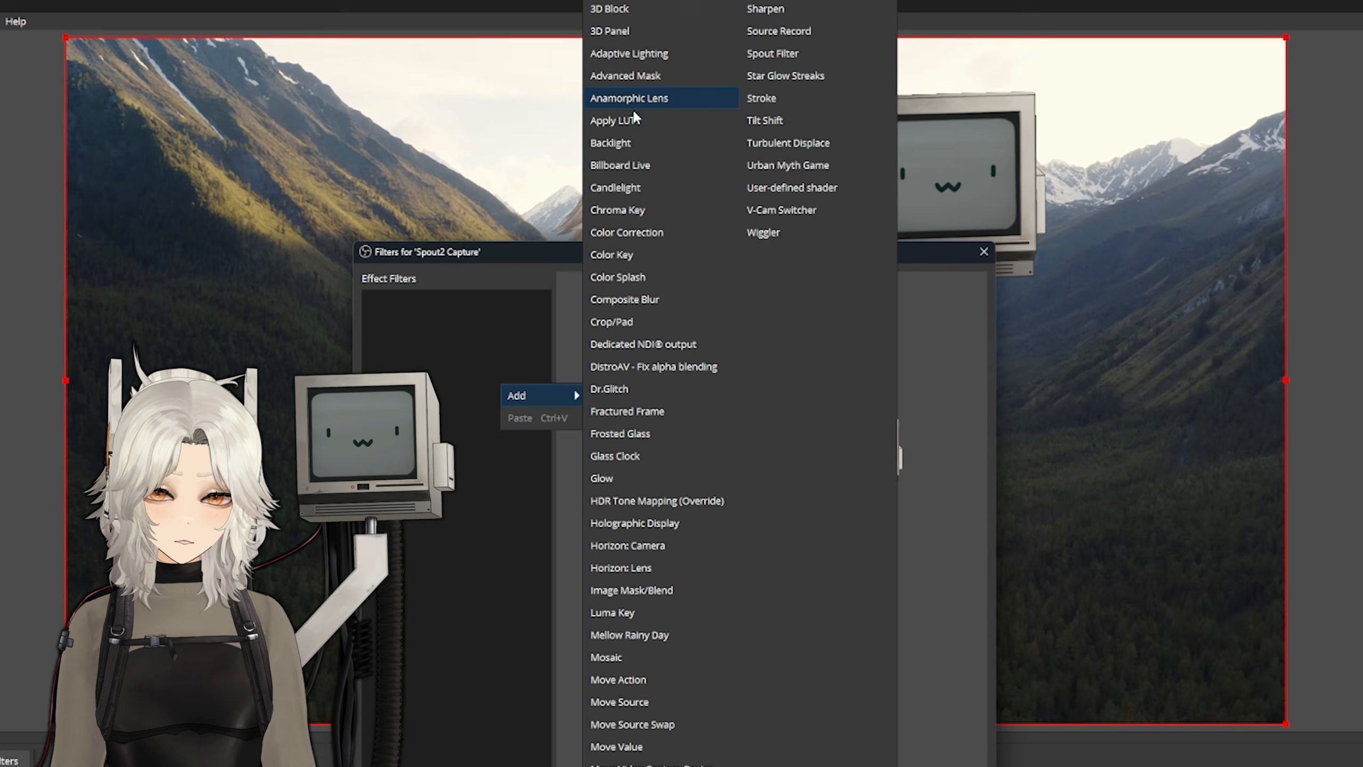
{"action": "left_click", "coordinate": [626, 191]}
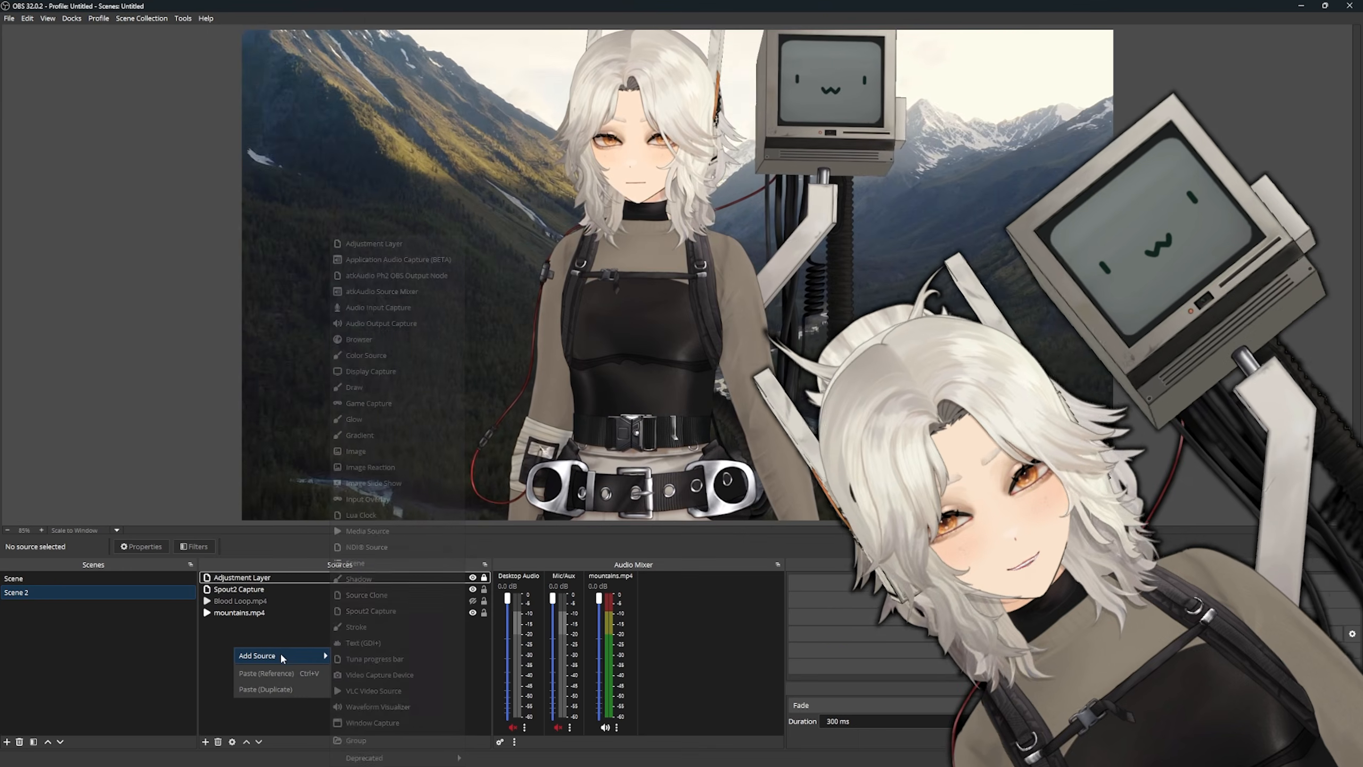
- Advance to the next viewer message in the Mallow dock
{"action": "left_click", "coordinate": [404, 306]}
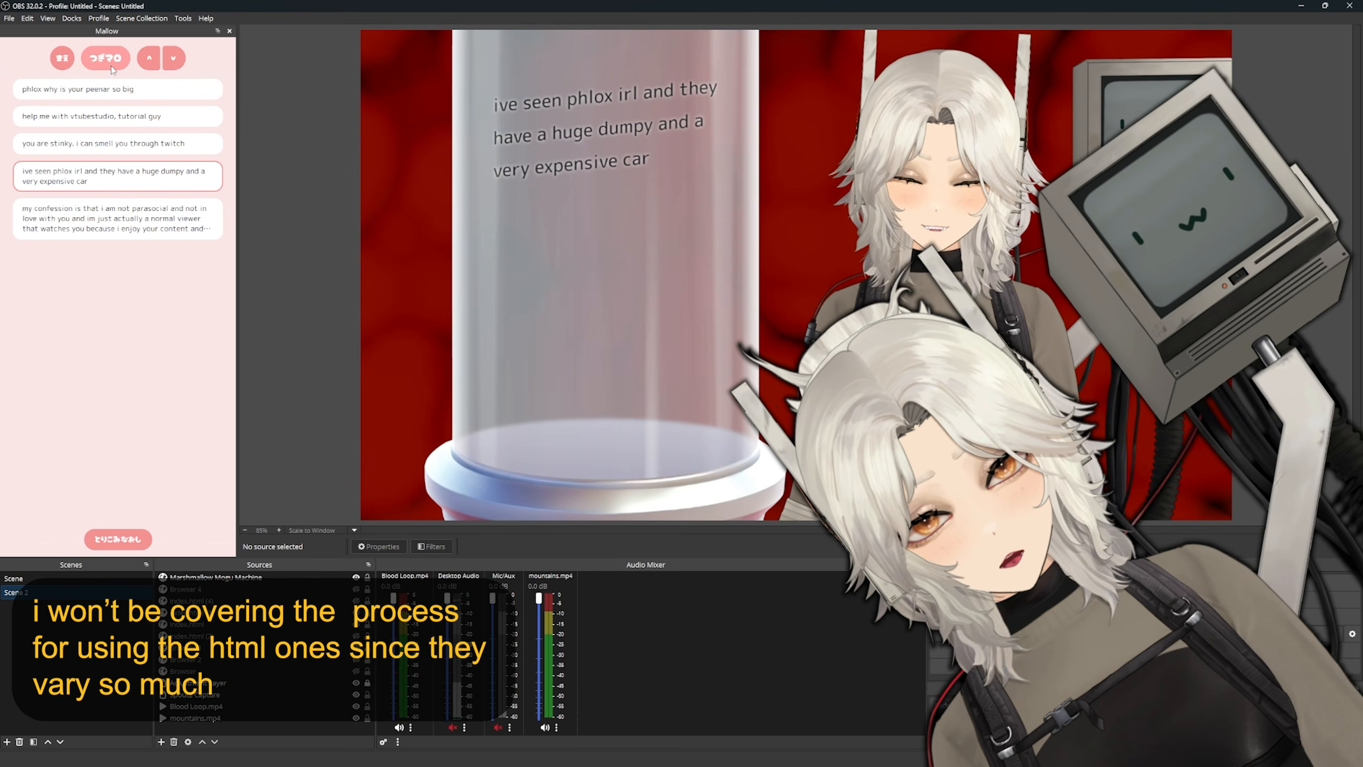
{"action": "left_click", "coordinate": [111, 66]}
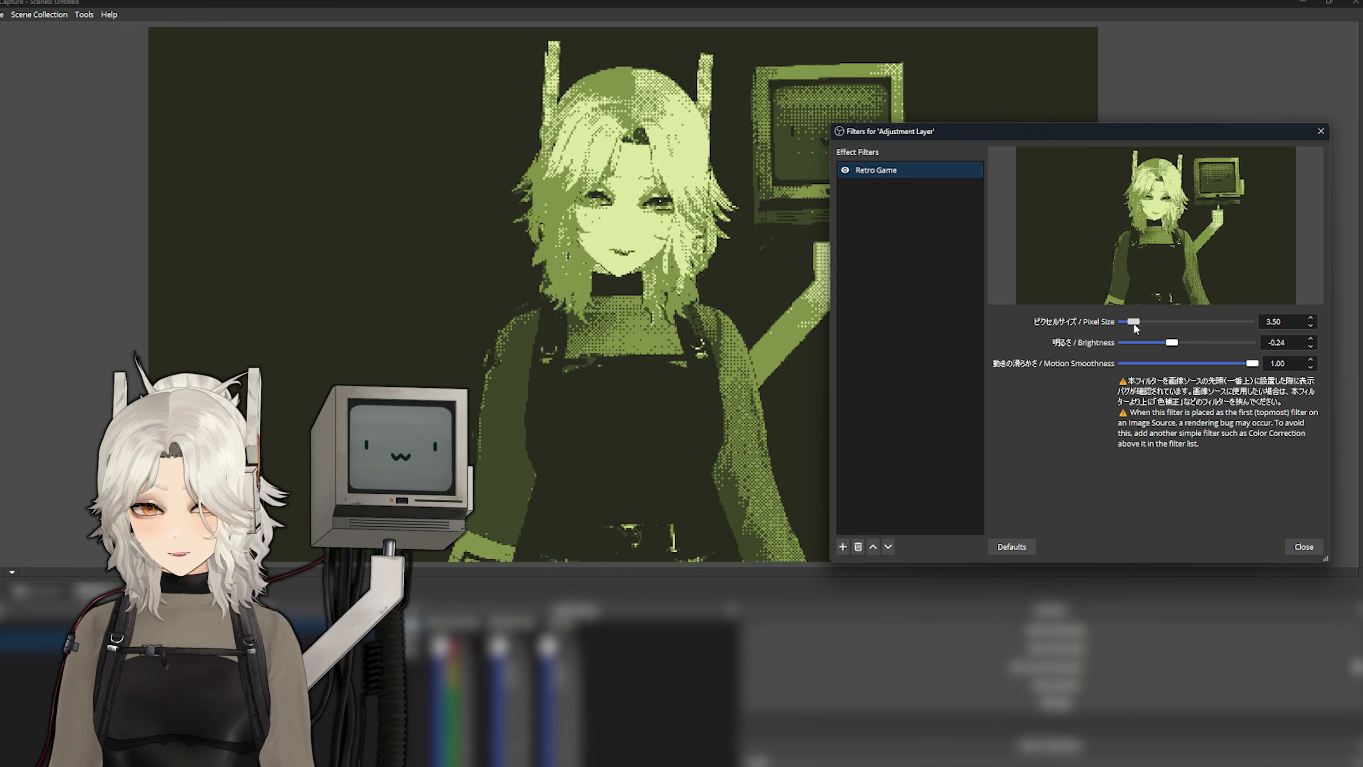
- Set the Retro Game Color filter's pixel size to 4.60 on the Adjustment Layer and tune its brightness and saturation
{"action": "left_click_drag", "start_coordinate": [1133, 323], "coordinate": [1153, 328]}
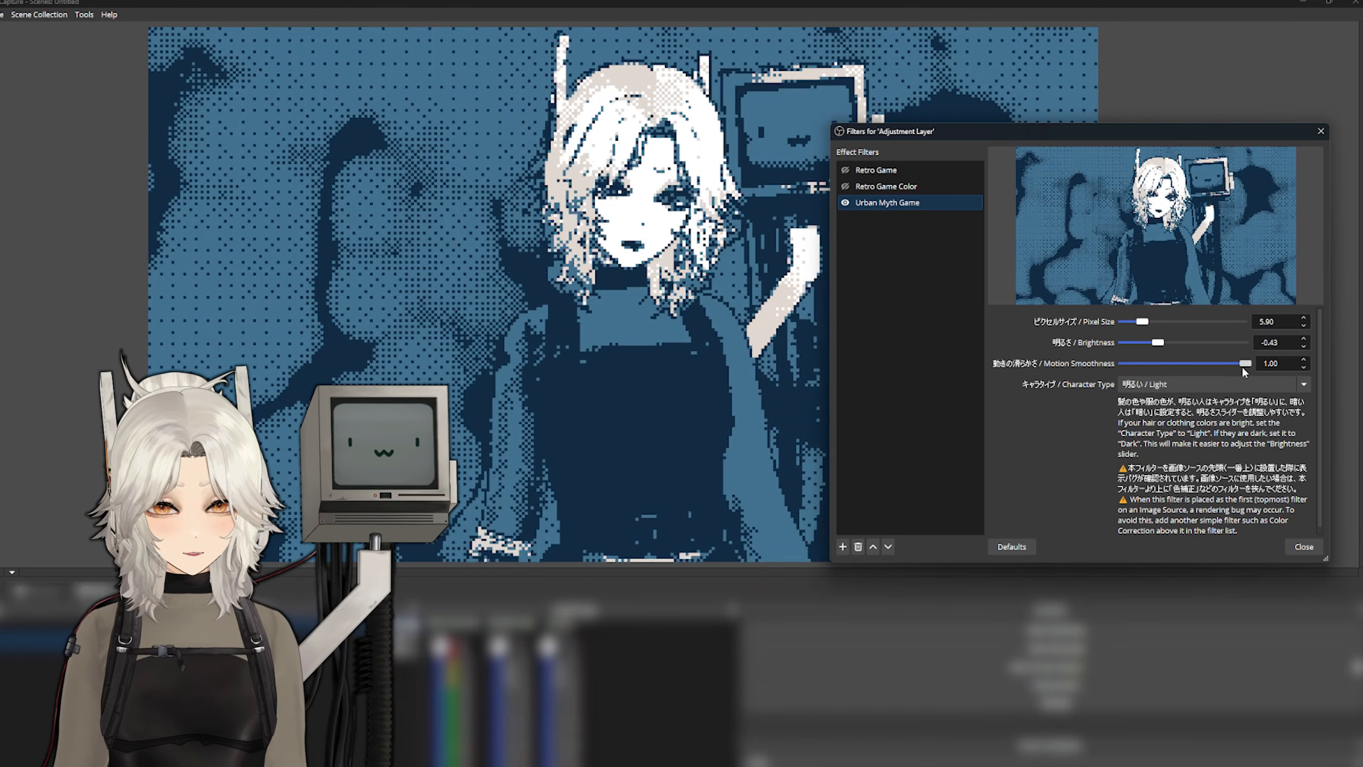
{"action": "left_click_drag", "start_coordinate": [1242, 366], "coordinate": [1203, 364]}
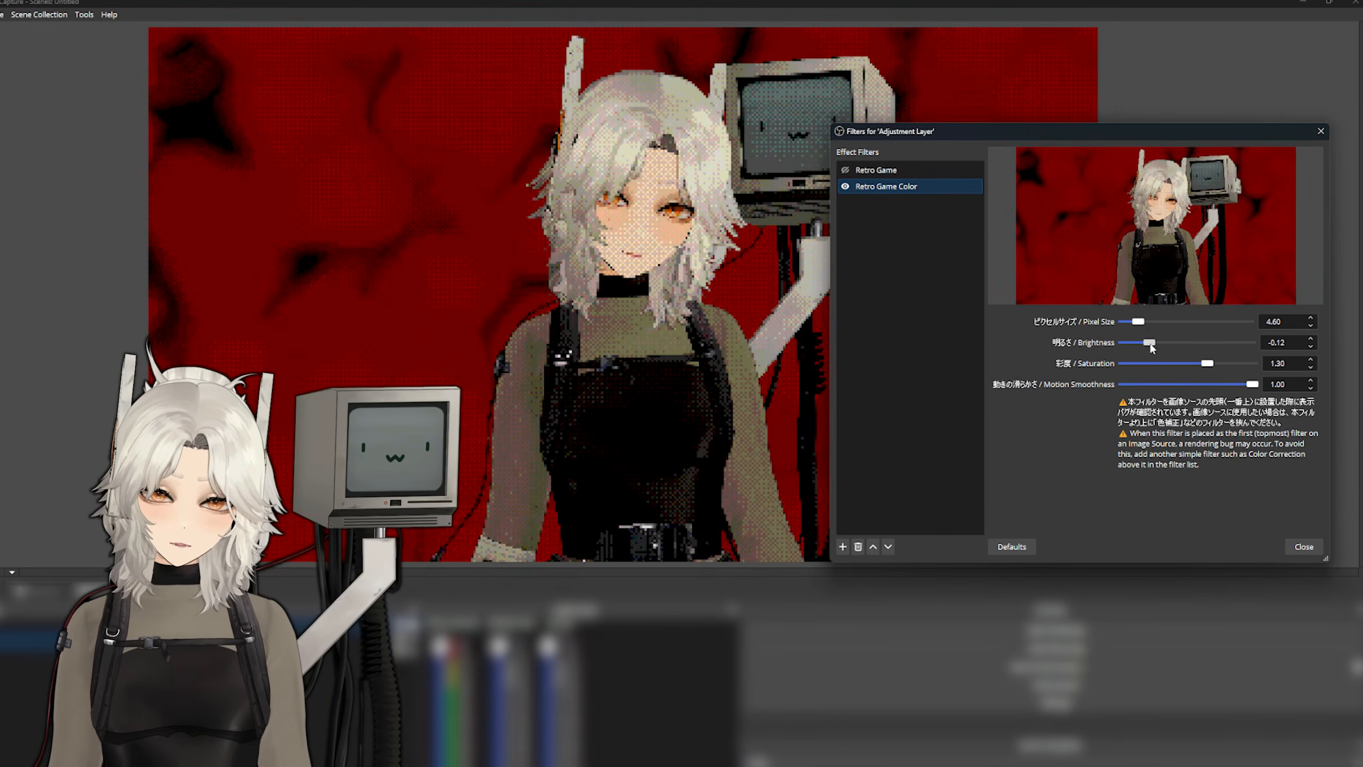
{"action": "left_click_drag", "start_coordinate": [1202, 364], "coordinate": [1165, 365]}
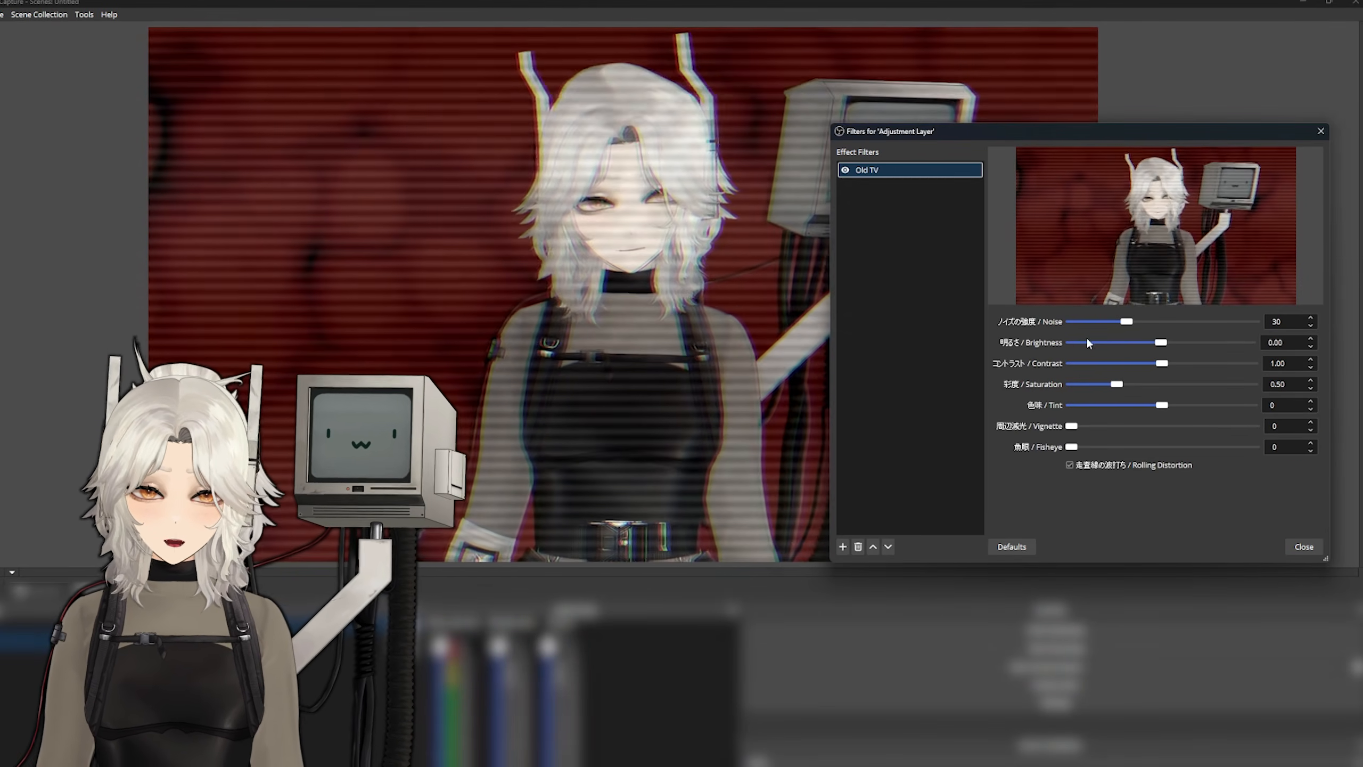
- Adjust the Old TV filter's noise and the Dr.Glitch filter's chance on the Adjustment Layer
{"action": "mouse_move", "coordinate": [1129, 321]}
{"action": "left_mouse_down"}
{"action": "mouse_move", "coordinate": [1086, 321]}
{"action": "mouse_move", "coordinate": [1122, 343]}
{"action": "left_mouse_up"}
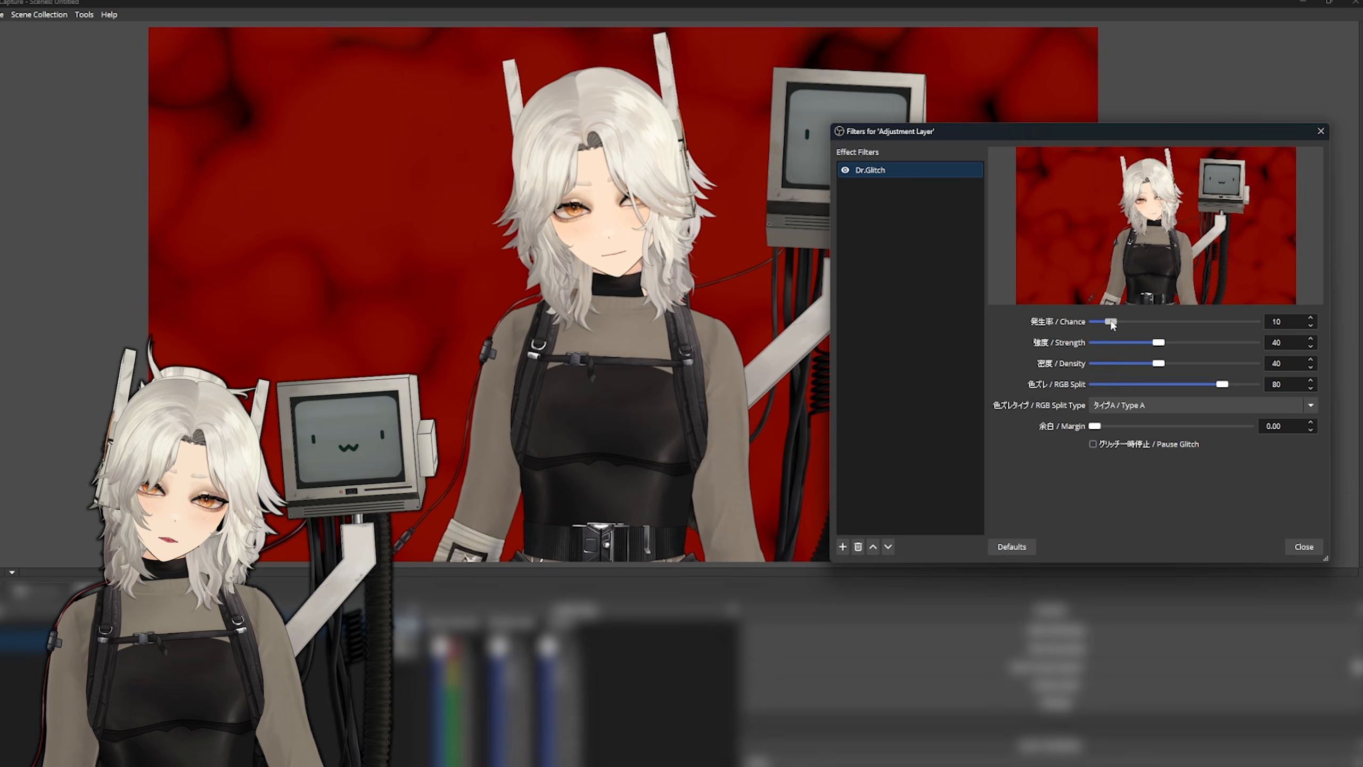
{"action": "left_click_drag", "start_coordinate": [1214, 327], "coordinate": [1113, 366]}
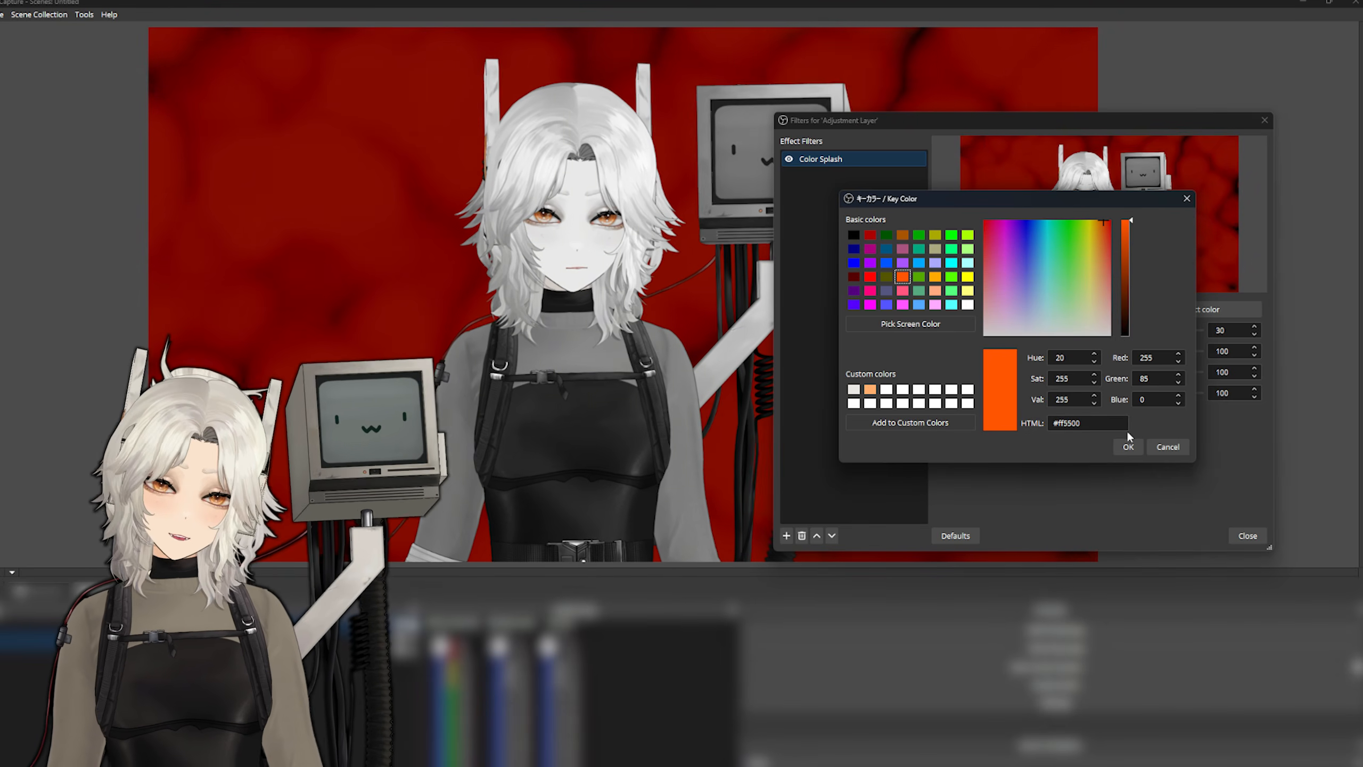
- Set the Color Splash filter's key color to #ff5500
{"action": "left_click", "coordinate": [1128, 445]}
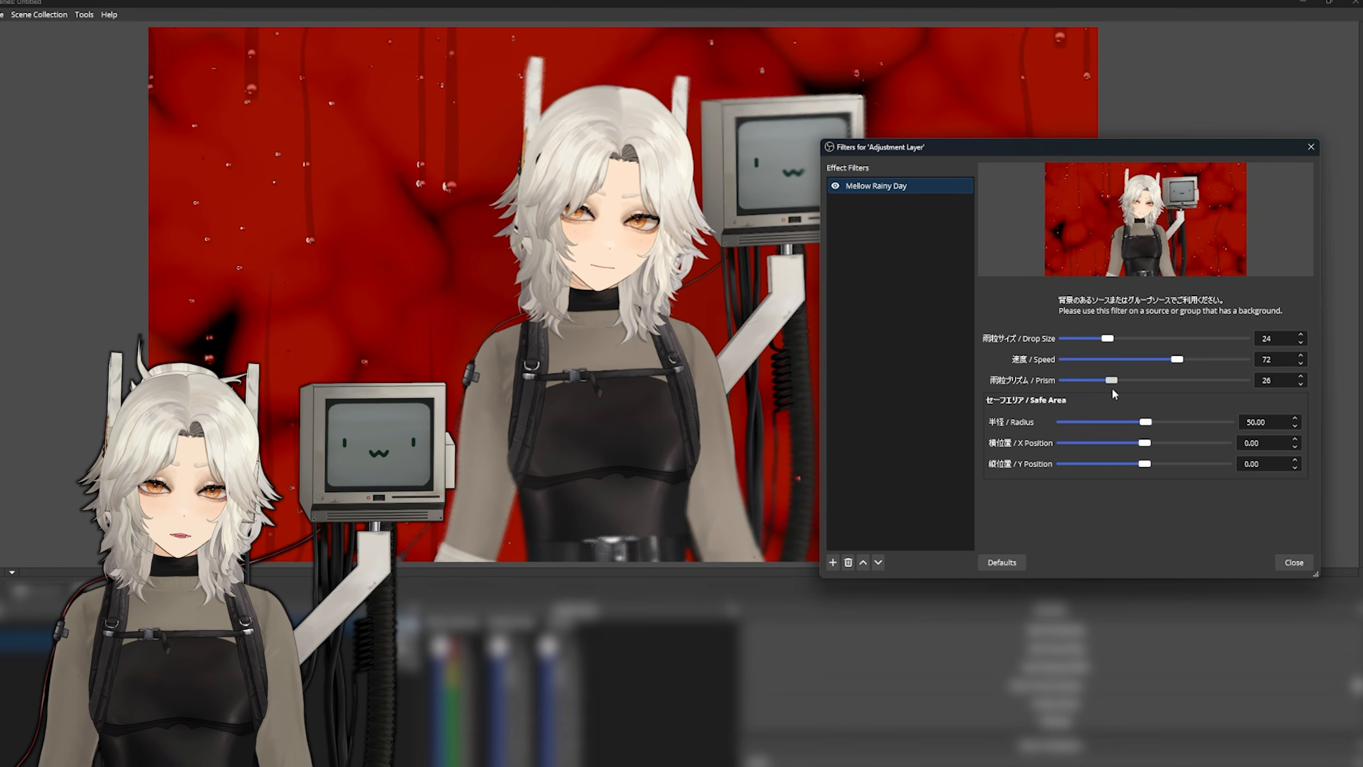
- Raise the Adaptive Lighting filter's strength to 85 on the Adjustment Layer
{"action": "left_click_drag", "start_coordinate": [1259, 386], "coordinate": [1192, 387]}
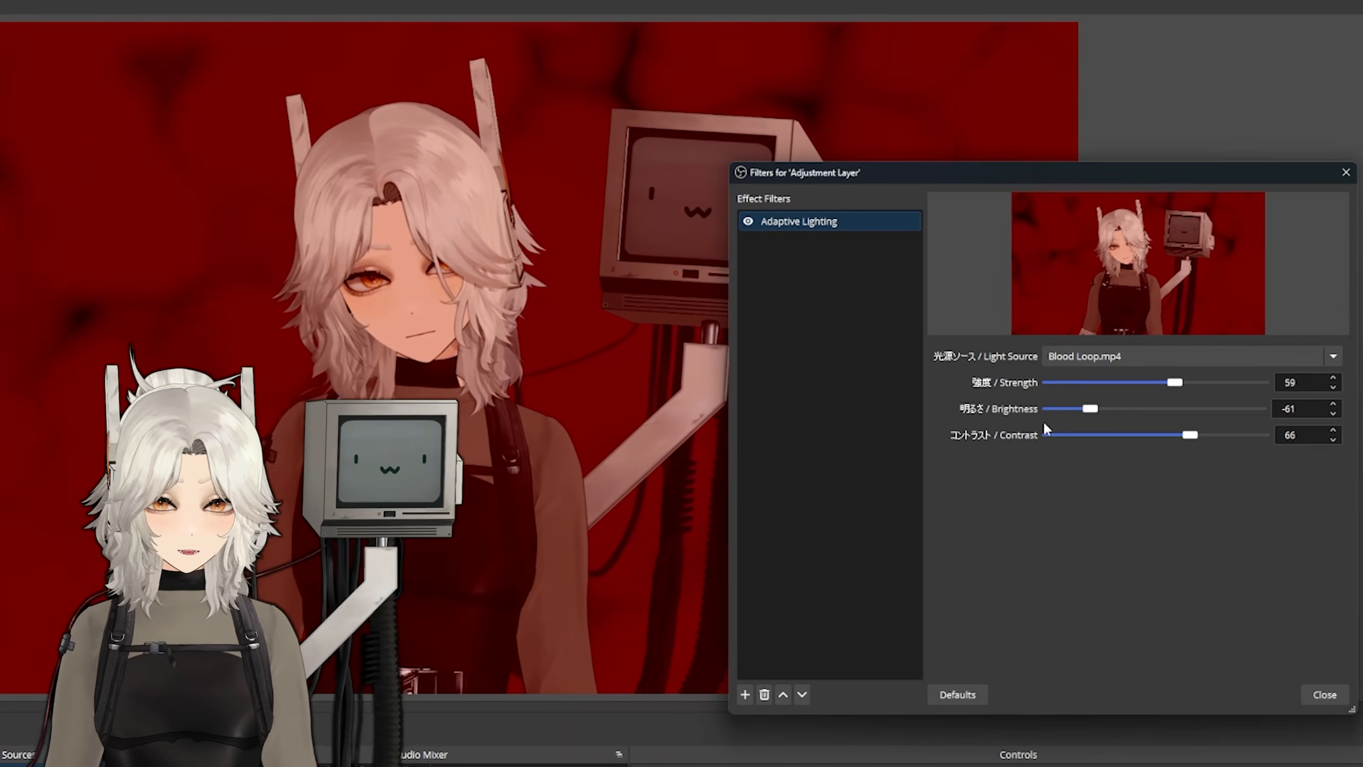
{"action": "left_click_drag", "start_coordinate": [1175, 382], "coordinate": [1228, 384]}
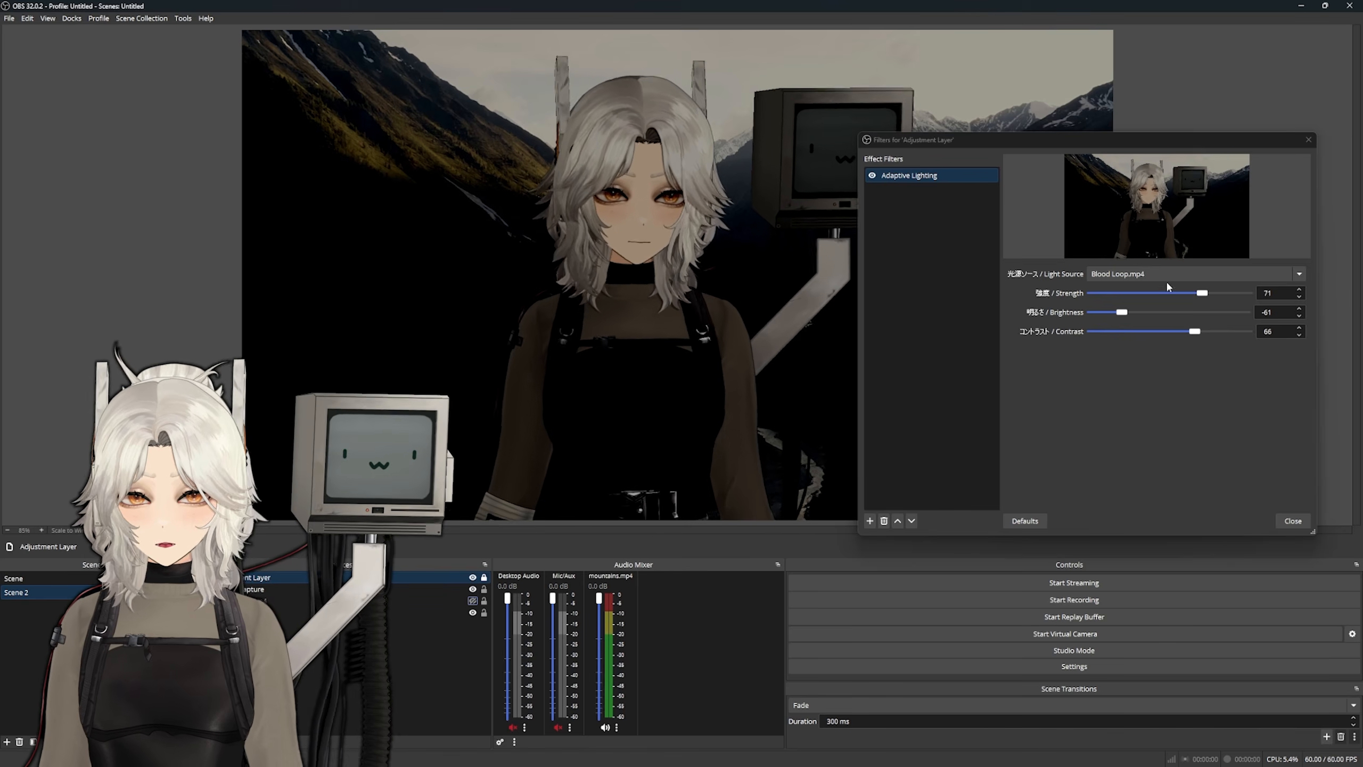
{"action": "left_click", "coordinate": [1168, 274]}
{"action": "left_click", "coordinate": [1202, 344]}
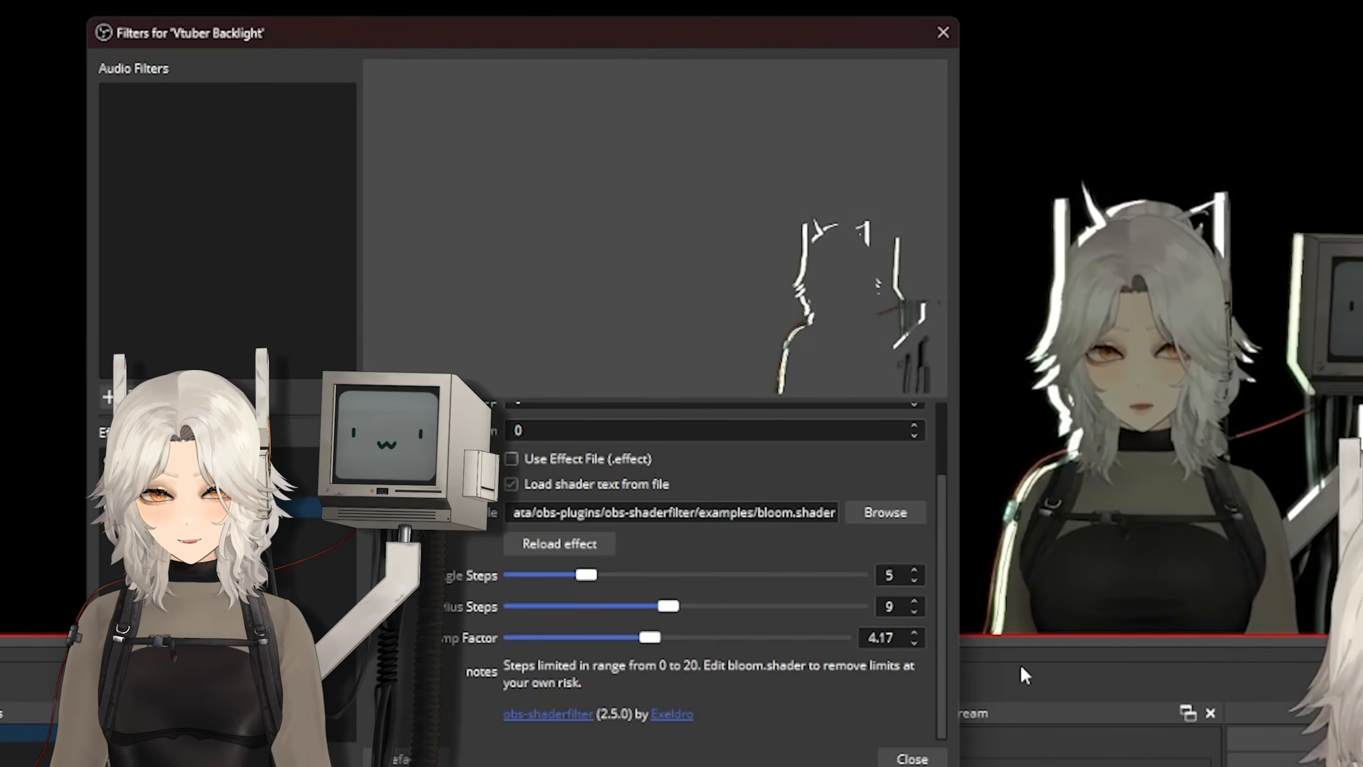
- Add a Composite Blur effect filter to the Vtuber Backlight source and choose its blur algorithm
{"action": "right_click", "coordinate": [215, 545]}
{"action": "mouse_move", "coordinate": [244, 557]}
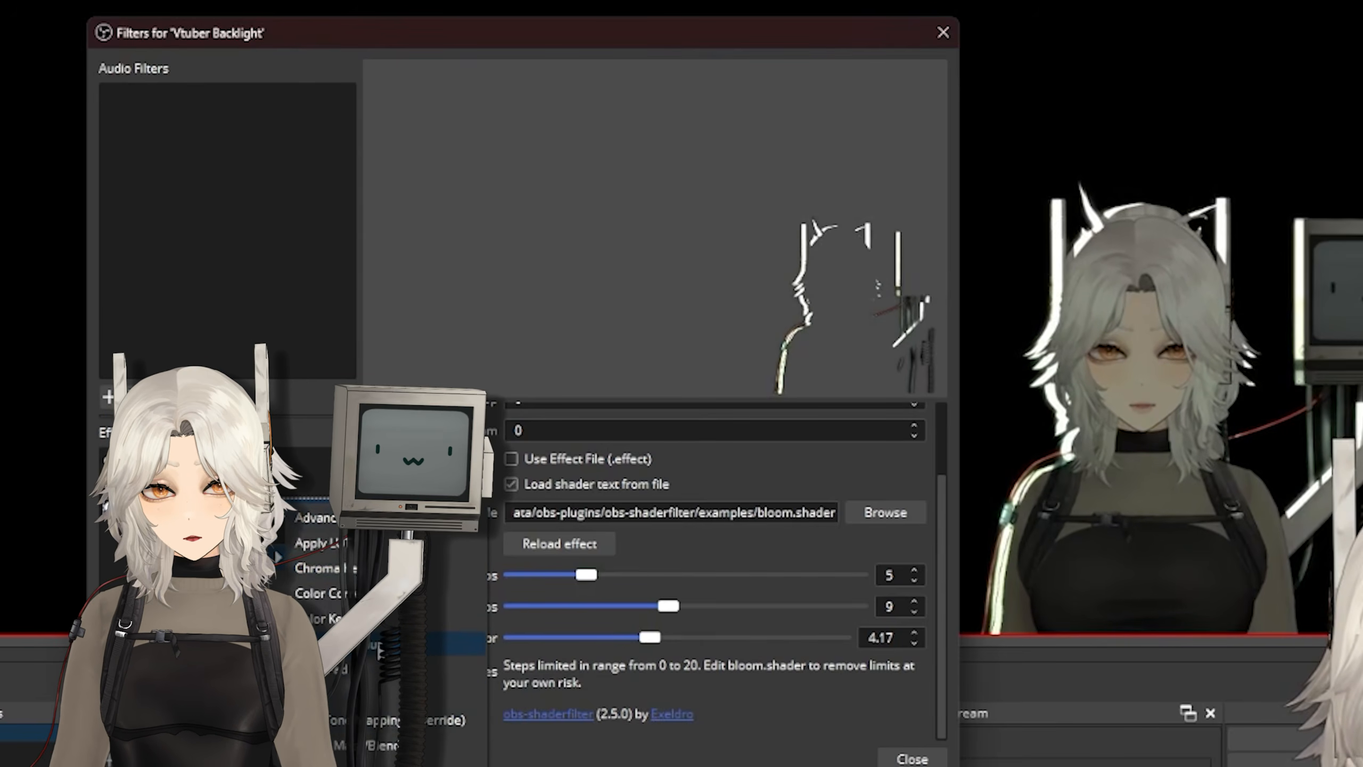
{"action": "left_click", "coordinate": [343, 644]}
{"action": "left_click", "coordinate": [480, 435]}
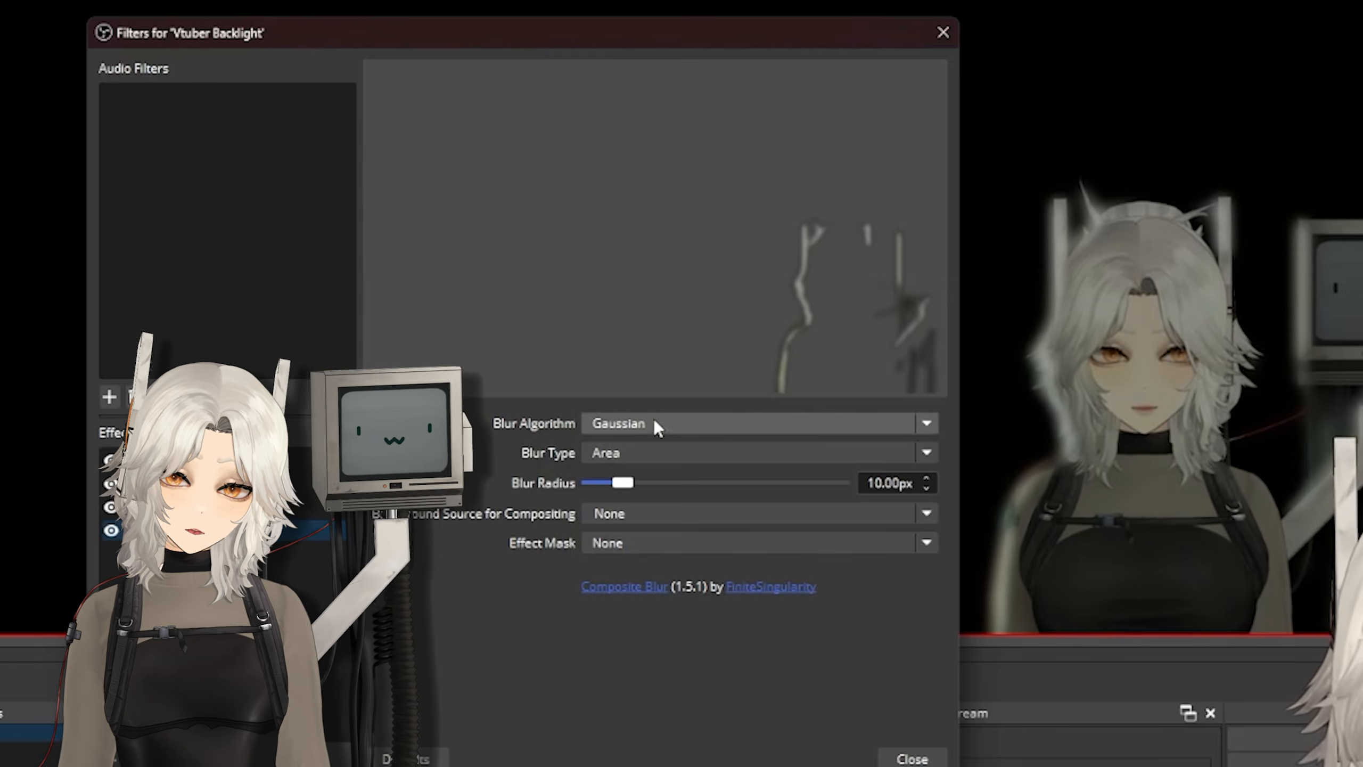
{"action": "left_click", "coordinate": [616, 424]}
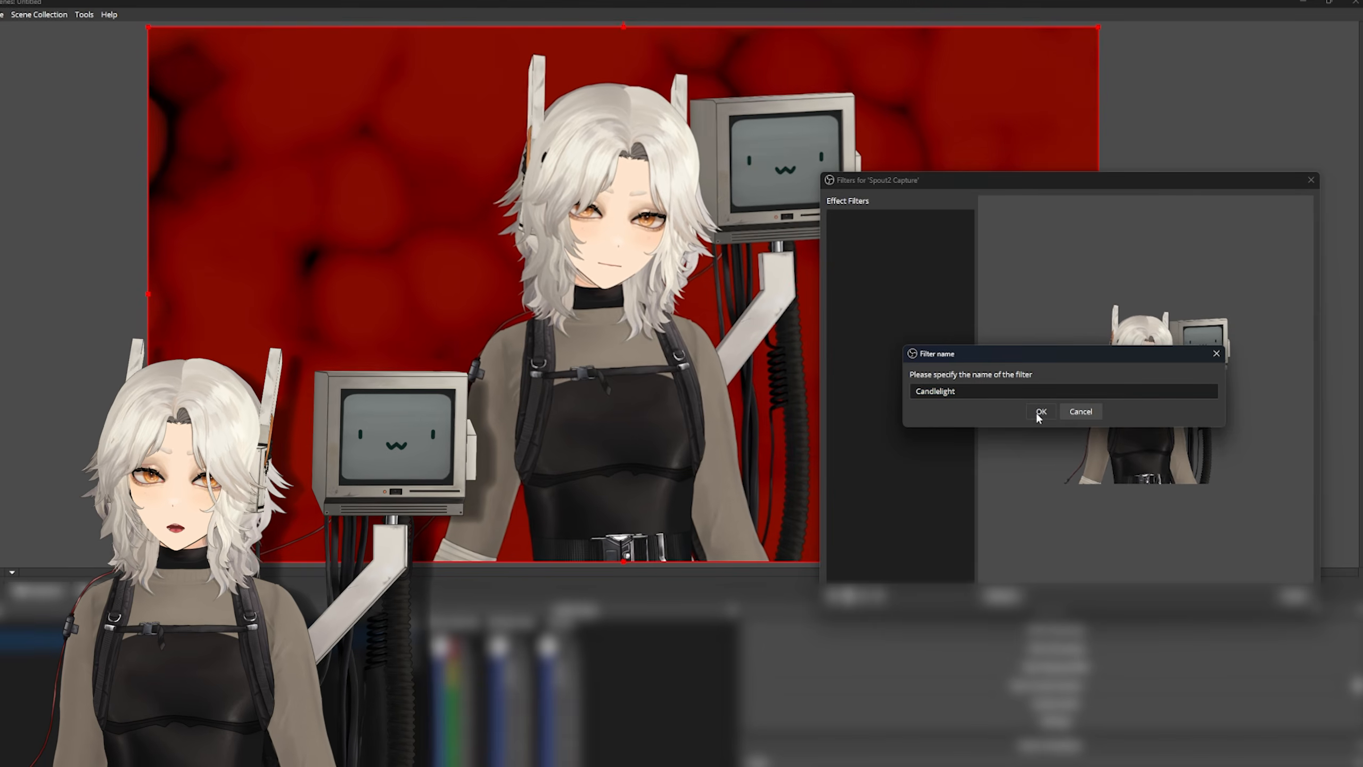
{"action": "key", "text": "Return"}
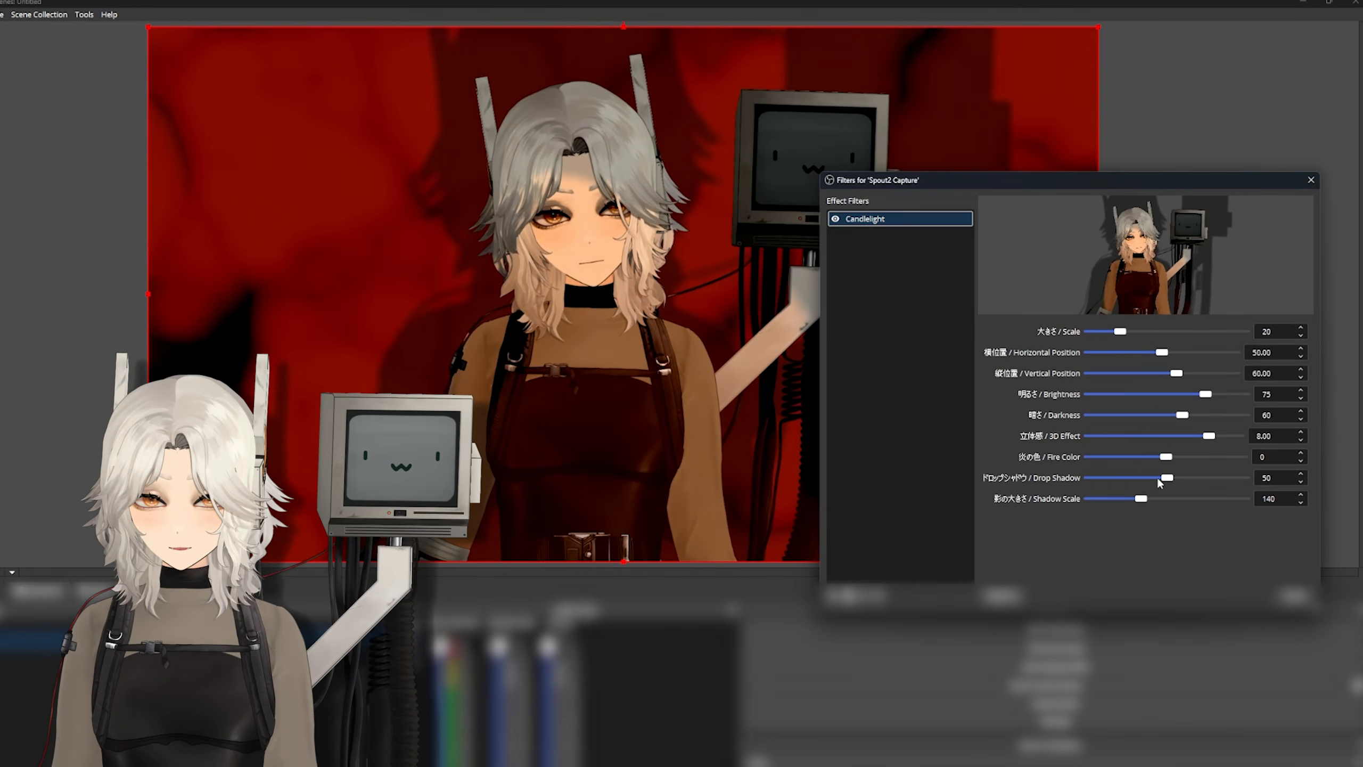
- Reduce the Candlelight filter's drop shadow on the Spout2 Capture source
{"action": "left_click_drag", "start_coordinate": [1167, 477], "coordinate": [1103, 502]}
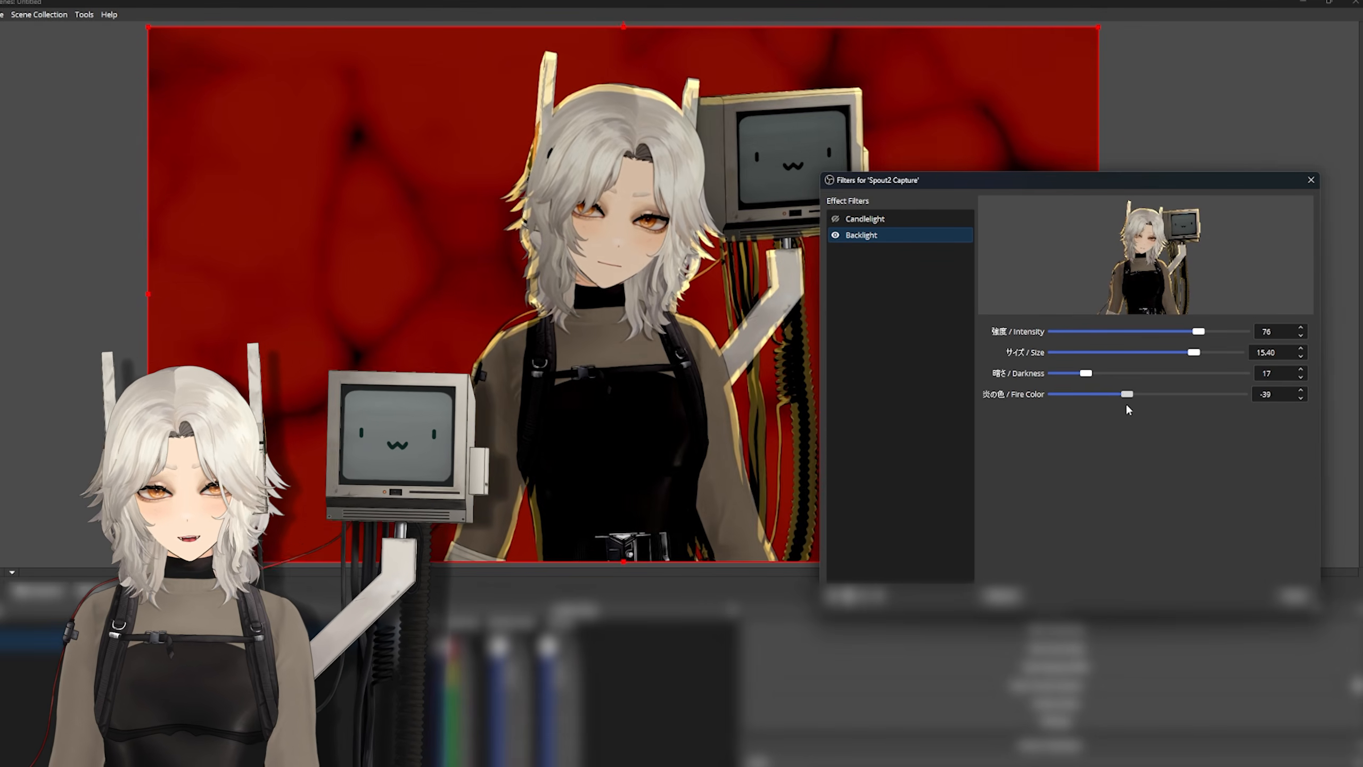
{"action": "mouse_move", "coordinate": [1125, 402]}
{"action": "left_mouse_down"}
{"action": "mouse_move", "coordinate": [1045, 410]}
{"action": "mouse_move", "coordinate": [1104, 406]}
{"action": "left_mouse_up"}
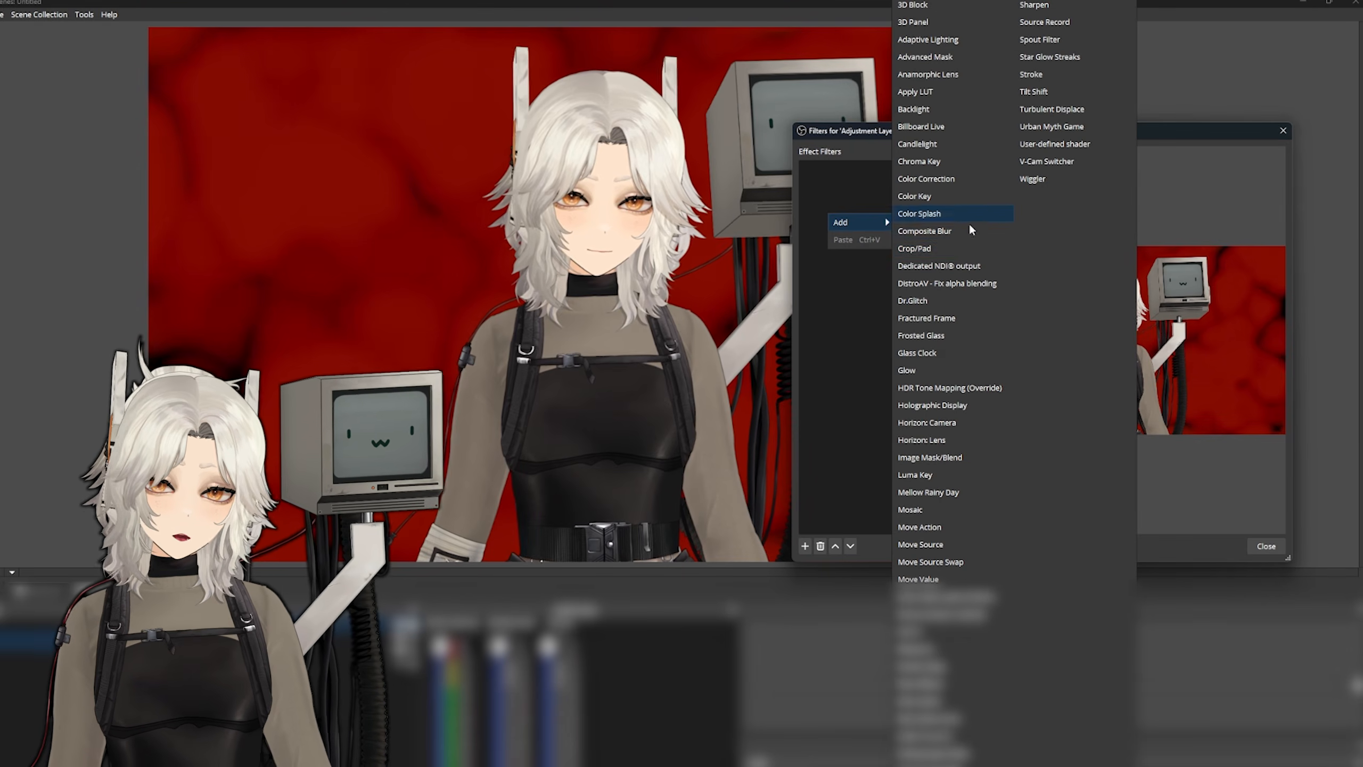
- Add a Frosted Glass filter to the Adjustment Layer with width 55.16, height 85.71, vertical position 90.32, corner radius 15 and blur intensity 55
{"action": "left_click", "coordinate": [948, 335]}
{"action": "left_click", "coordinate": [1014, 358]}
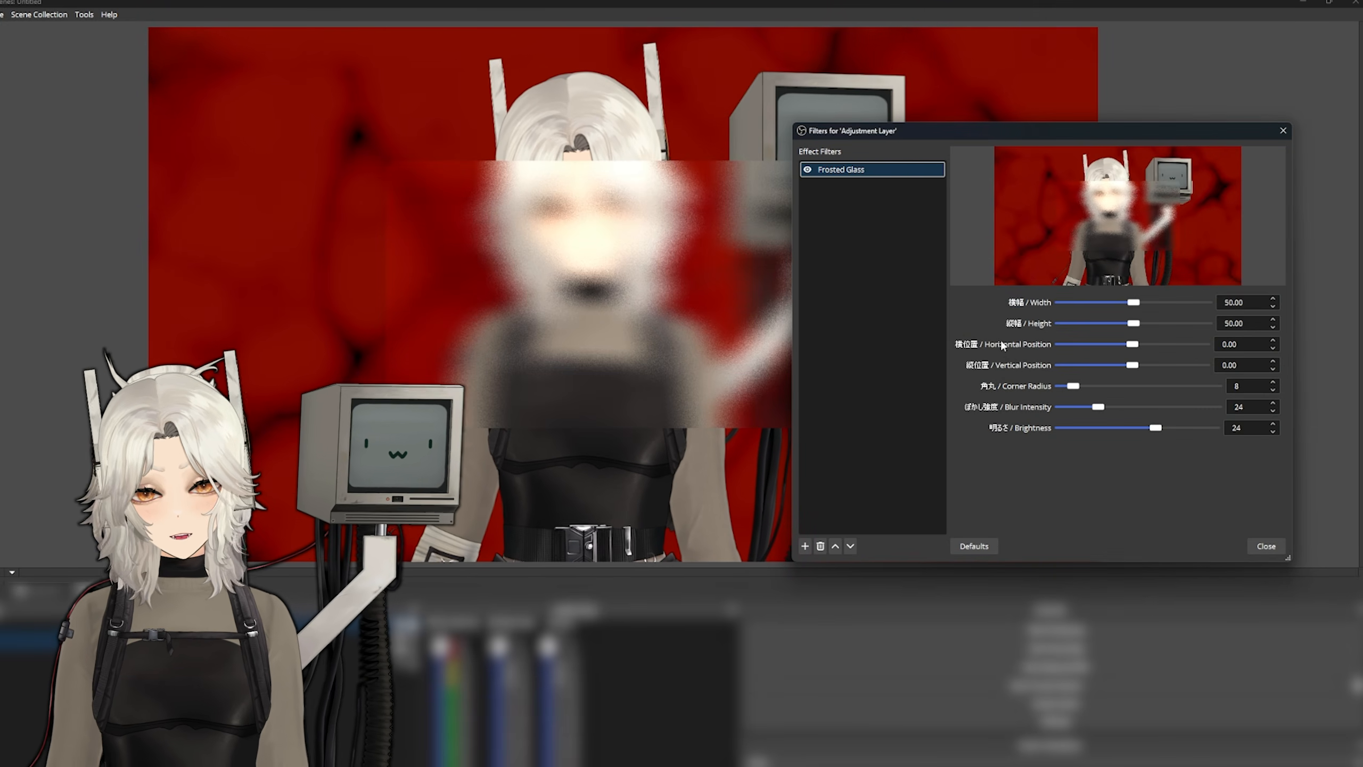
{"action": "left_click_drag", "start_coordinate": [1133, 303], "coordinate": [1099, 325]}
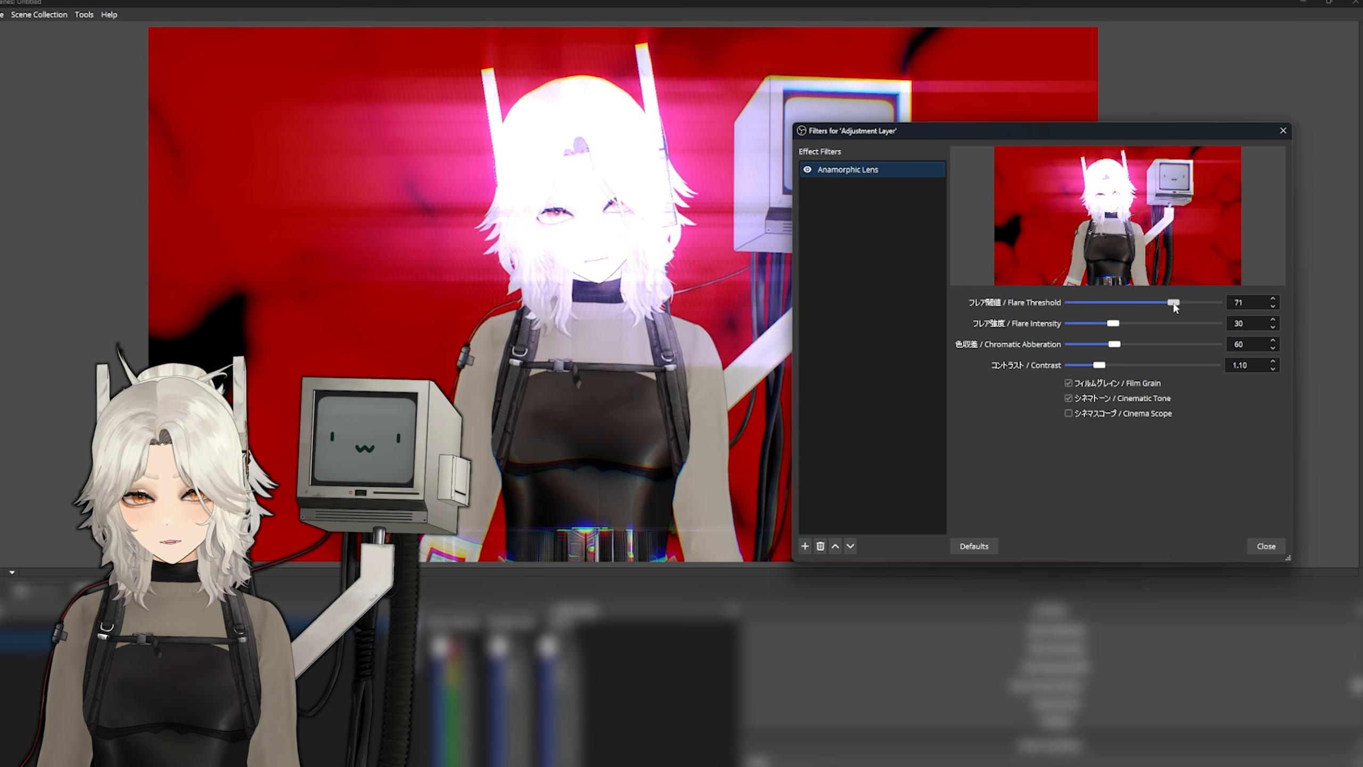
- Set the Star Glow Streaks filter's range to 66 and fine-tune its threshold around 0.86
{"action": "left_click_drag", "start_coordinate": [1173, 305], "coordinate": [1094, 329]}
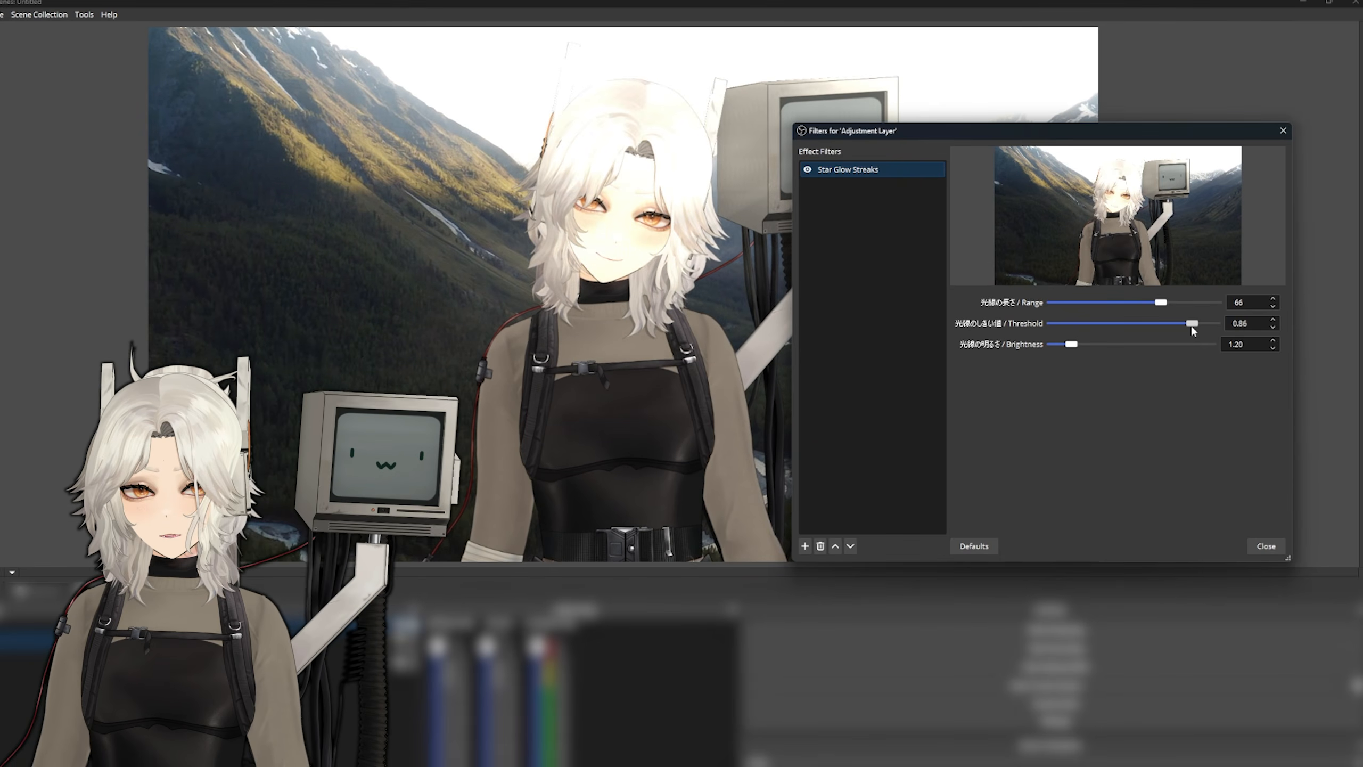
{"action": "left_click_drag", "start_coordinate": [1190, 326], "coordinate": [1198, 325]}
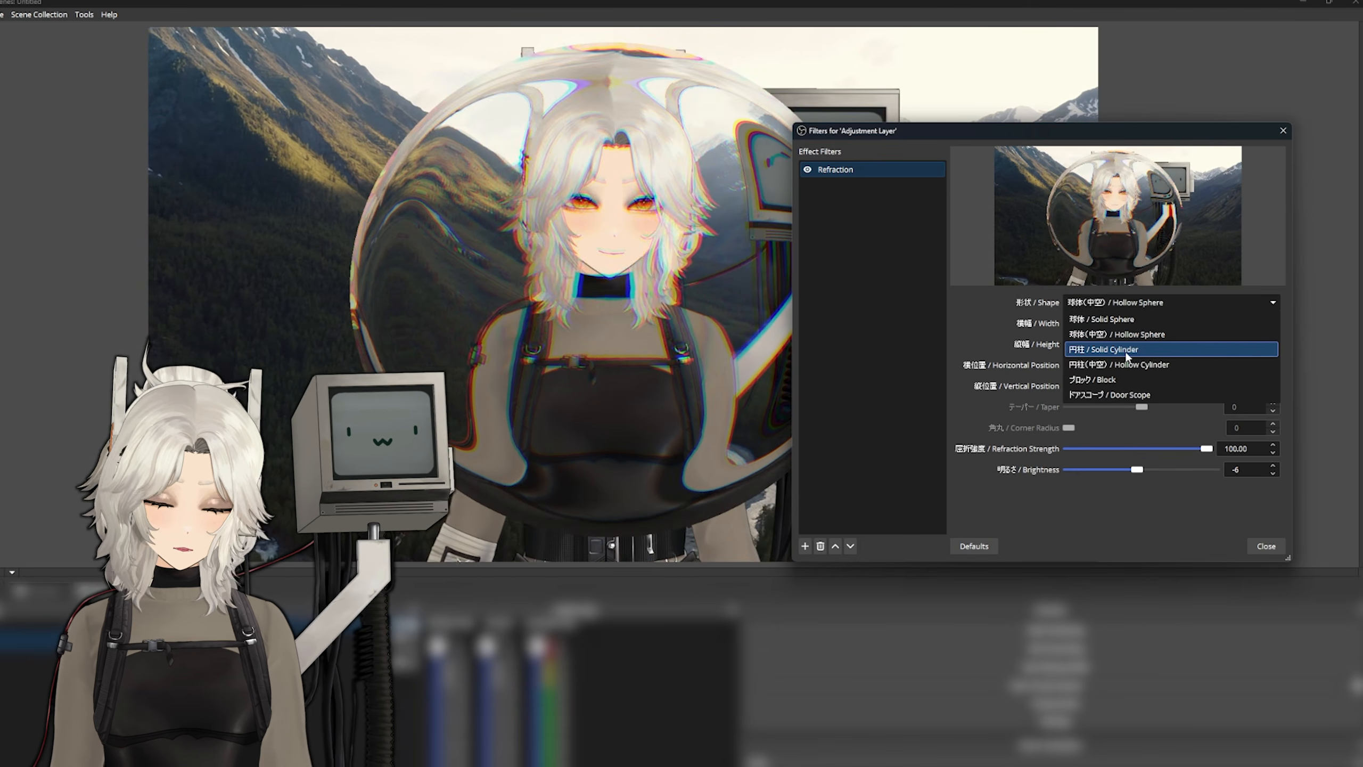
- Change the Refraction filter's shape to Solid Cylinder
{"action": "left_click", "coordinate": [1127, 349]}
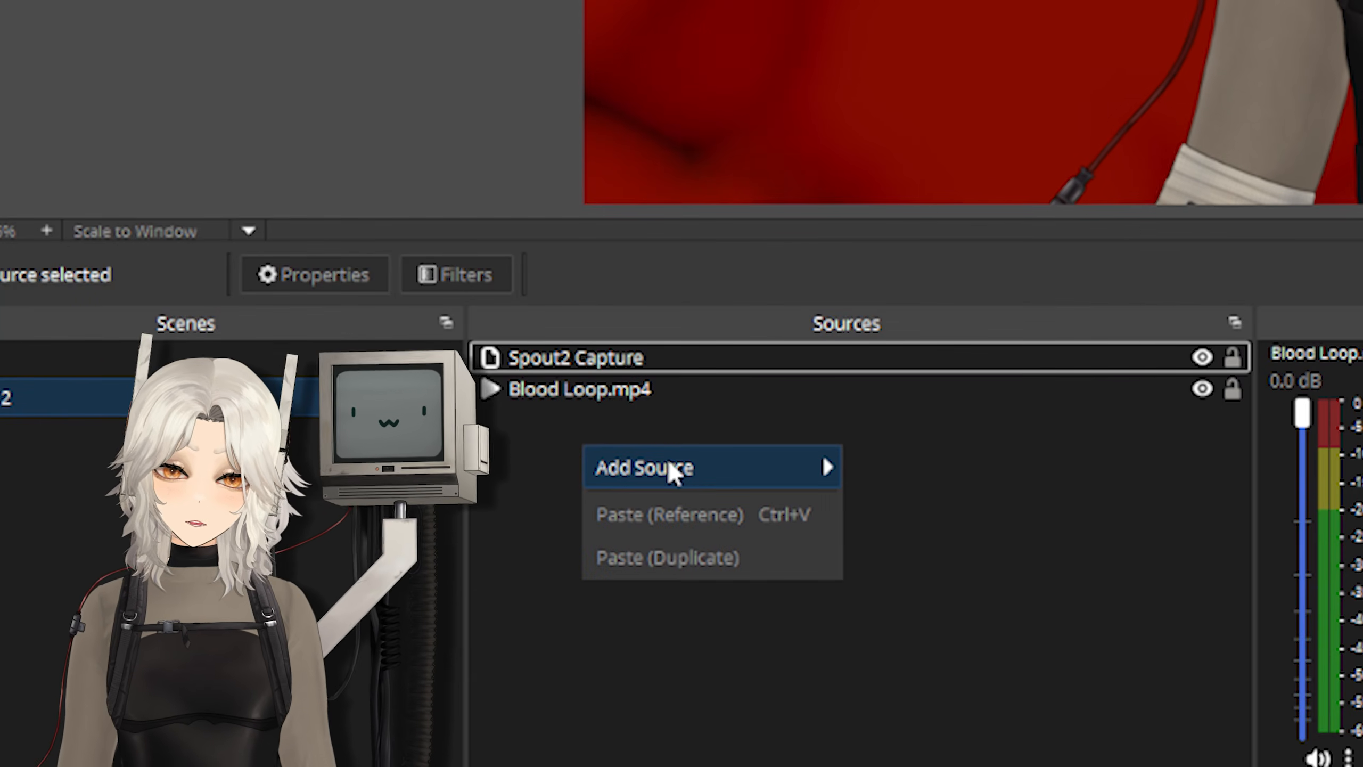
- Create a new source named Adjustment Layer in the scene and keep it visible
{"action": "mouse_move", "coordinate": [671, 473]}
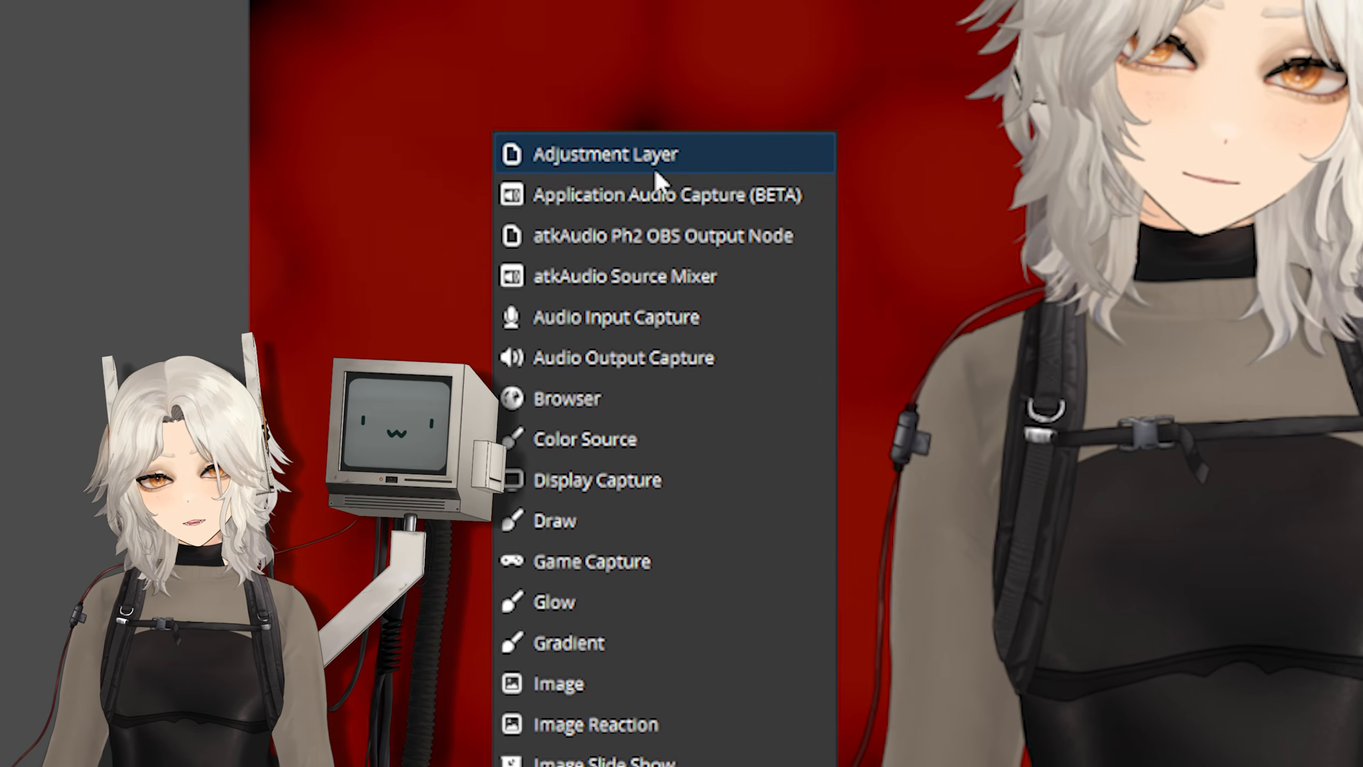
{"action": "left_click", "coordinate": [657, 177]}
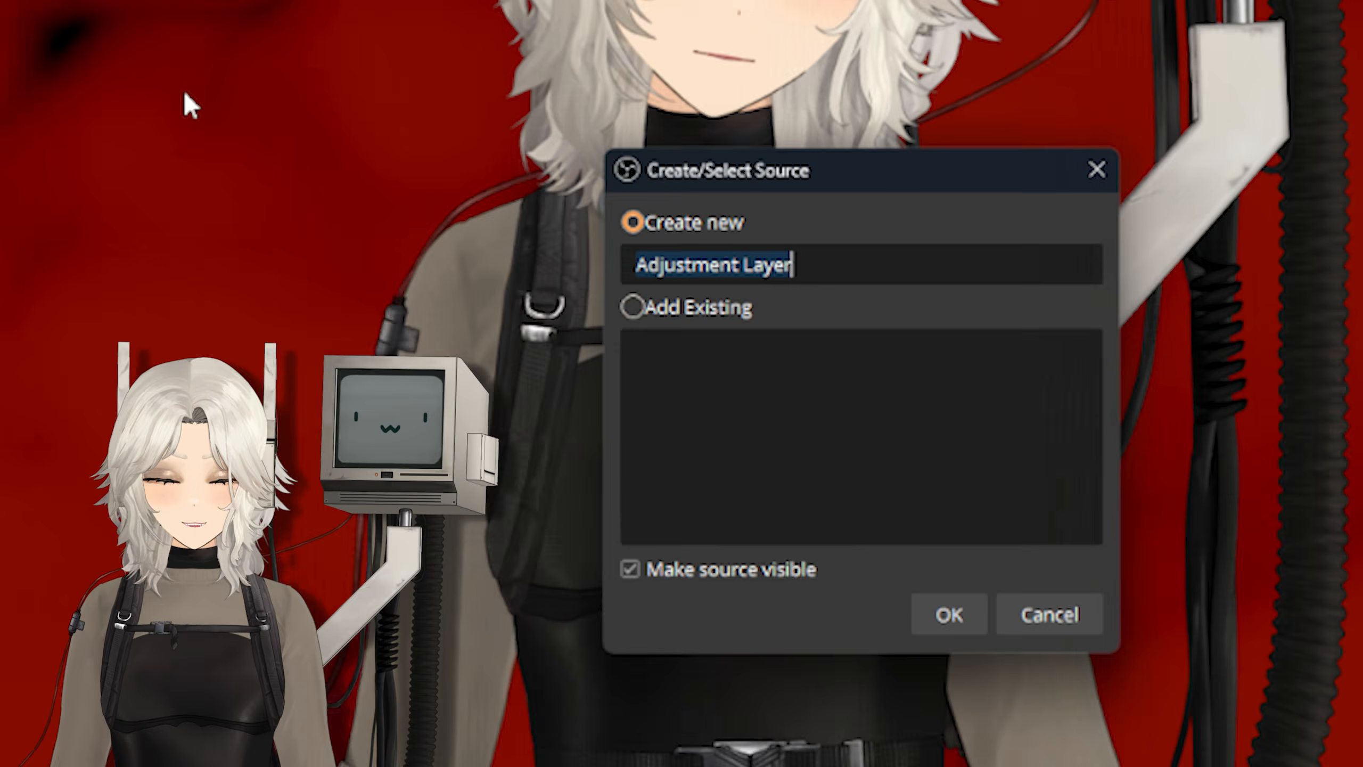
{"action": "left_click", "coordinate": [754, 584]}
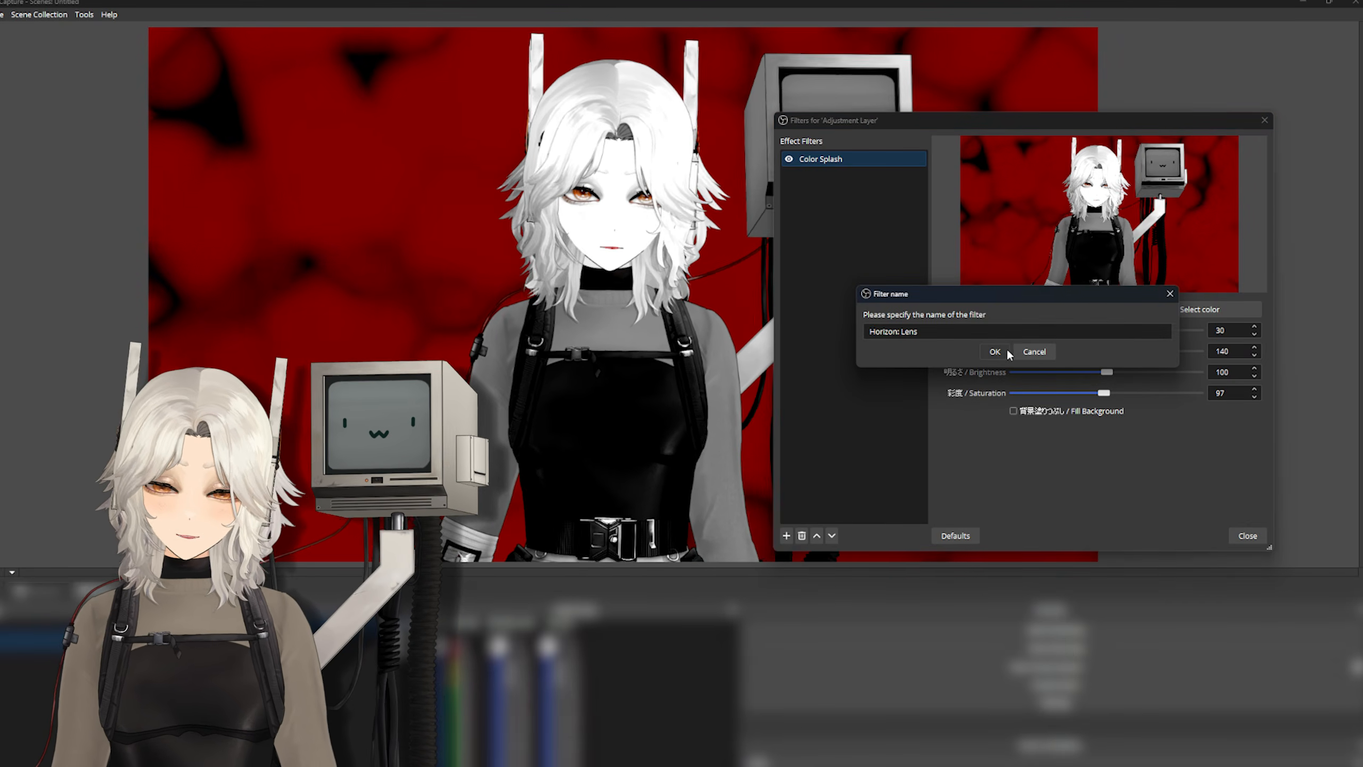
- Add a Horizon: Lens filter to the Adjustment Layer and set its mode to Depressing Anime
{"action": "left_click", "coordinate": [1007, 349]}
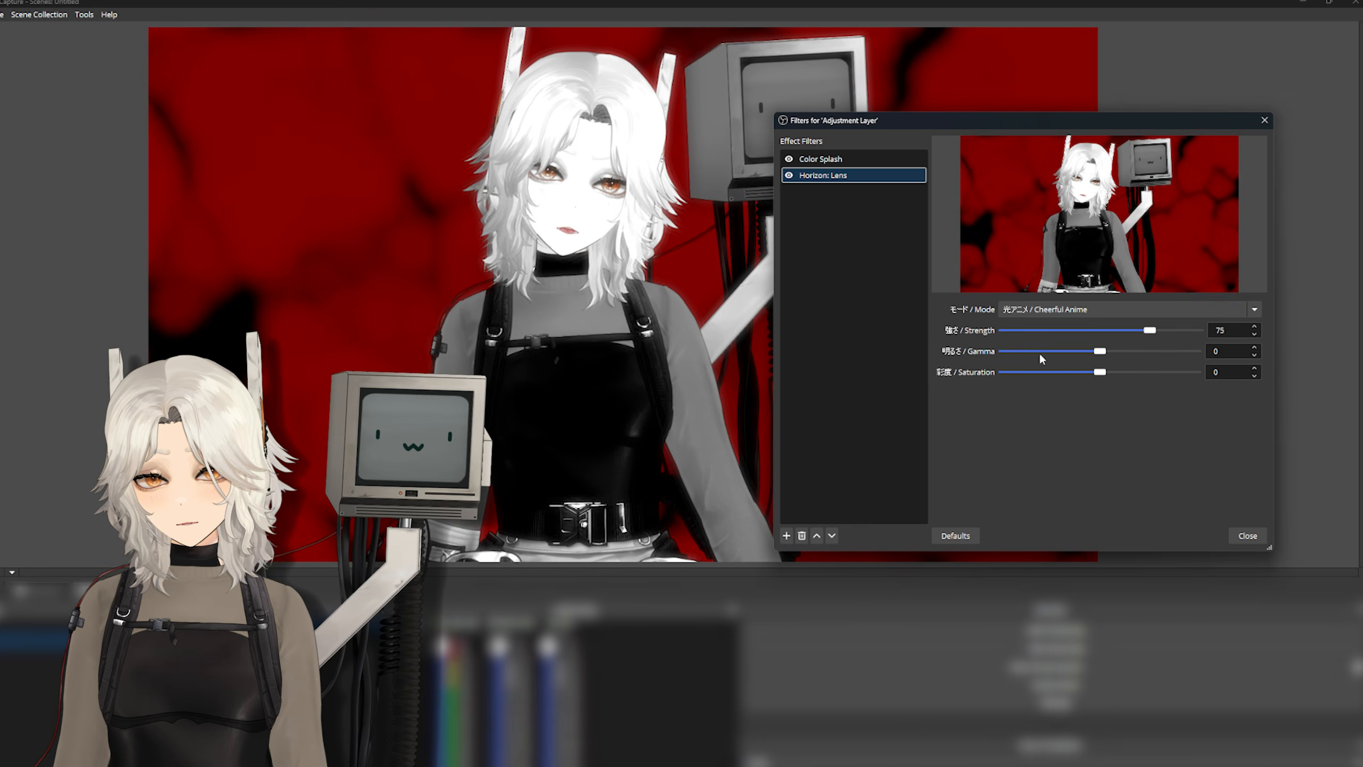
{"action": "left_click", "coordinate": [1141, 309]}
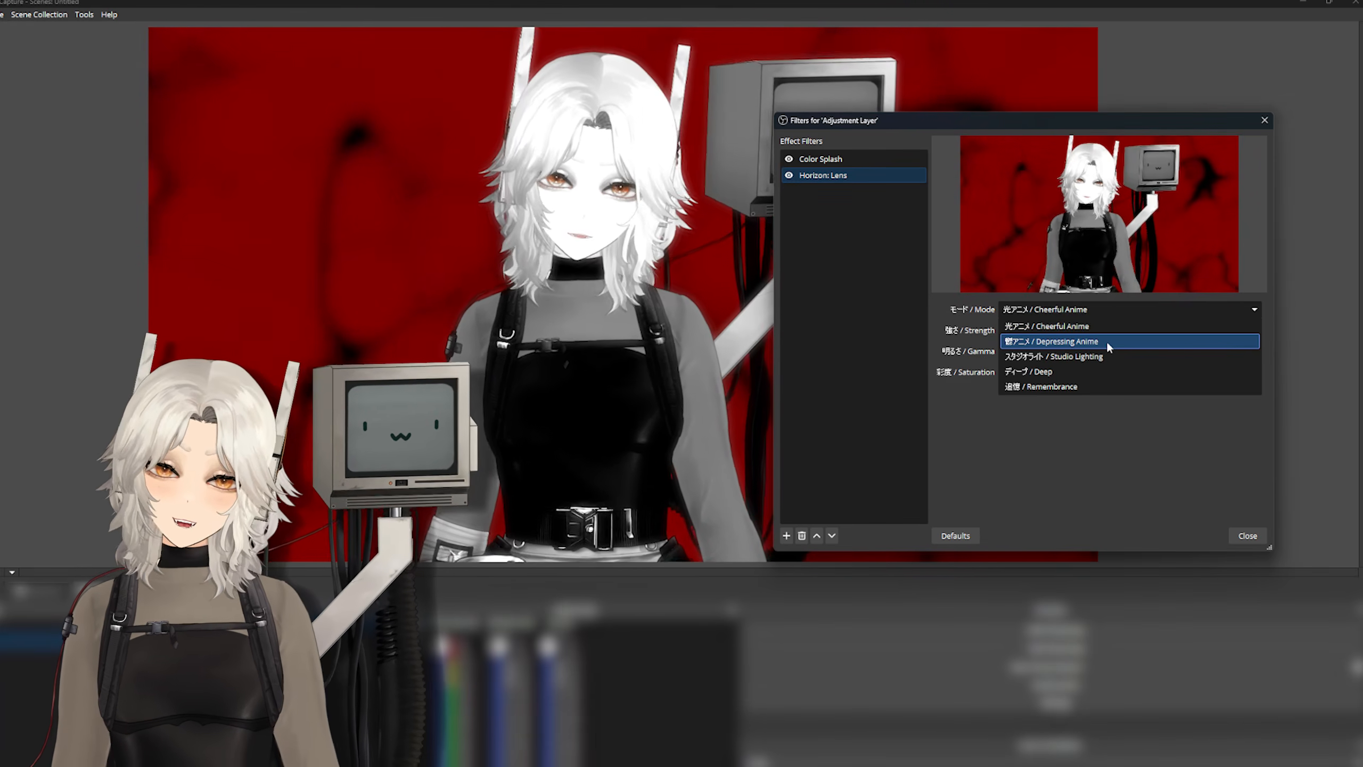
{"action": "left_click", "coordinate": [1105, 341]}
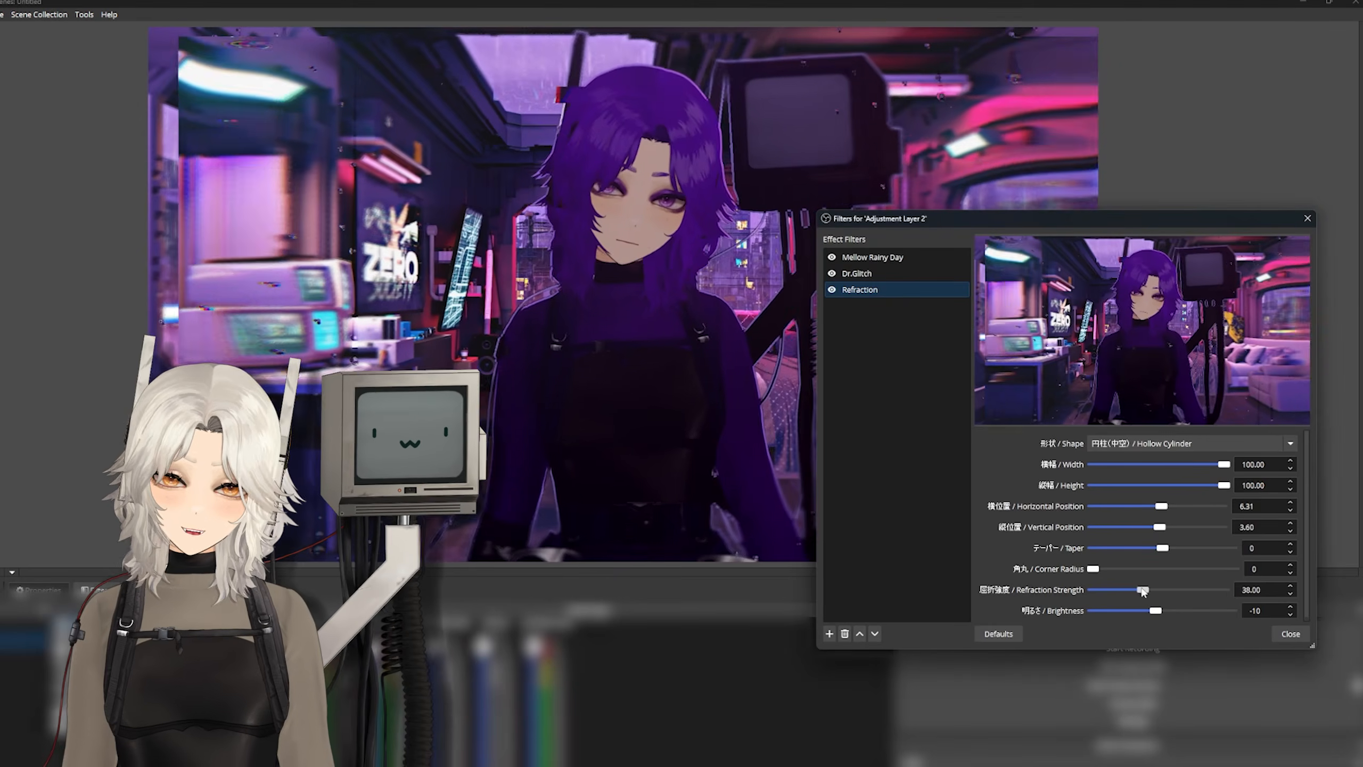
{"action": "left_click_drag", "start_coordinate": [1142, 590], "coordinate": [1227, 584]}
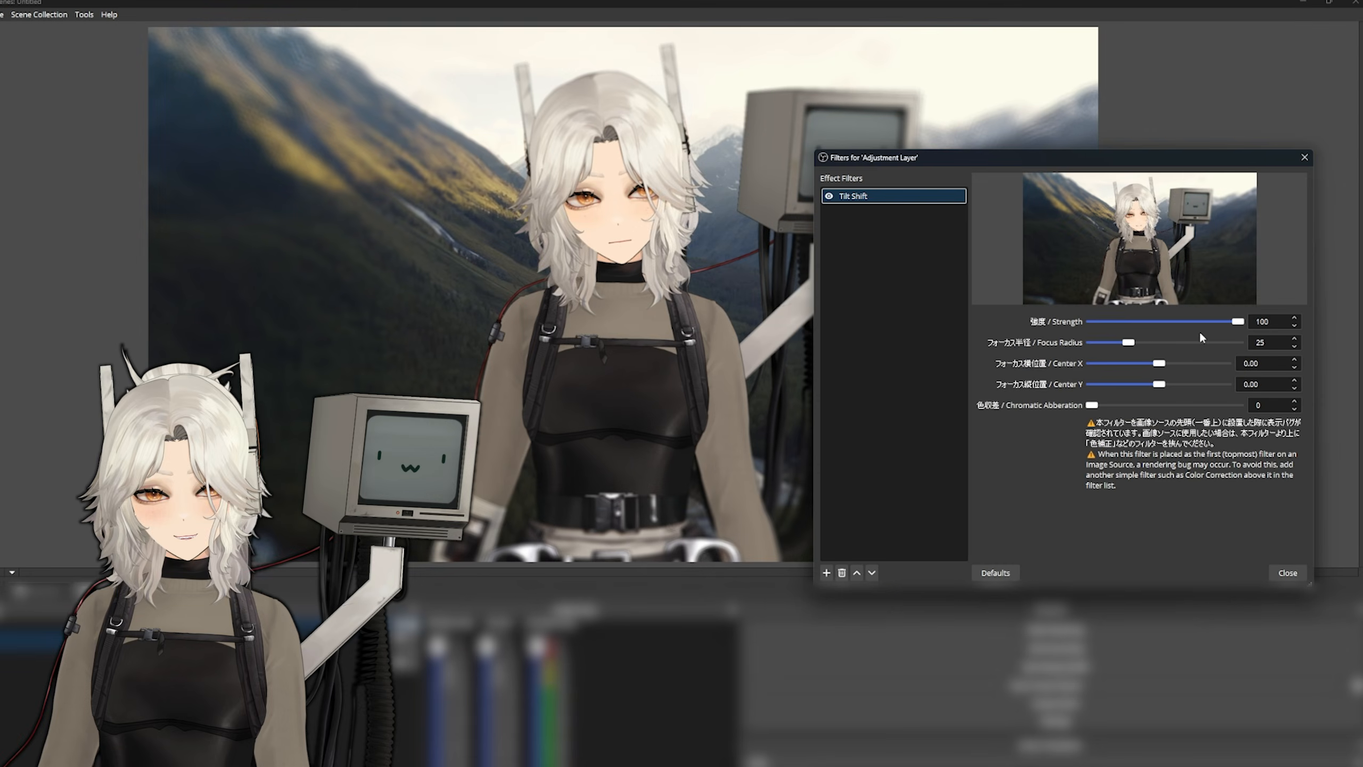
- Position the billboard in the Spout2 Capture's Billboard Live filter, with horizontal position -45.00 and vertical position -21.67
{"action": "left_click_drag", "start_coordinate": [1129, 341], "coordinate": [1090, 344]}
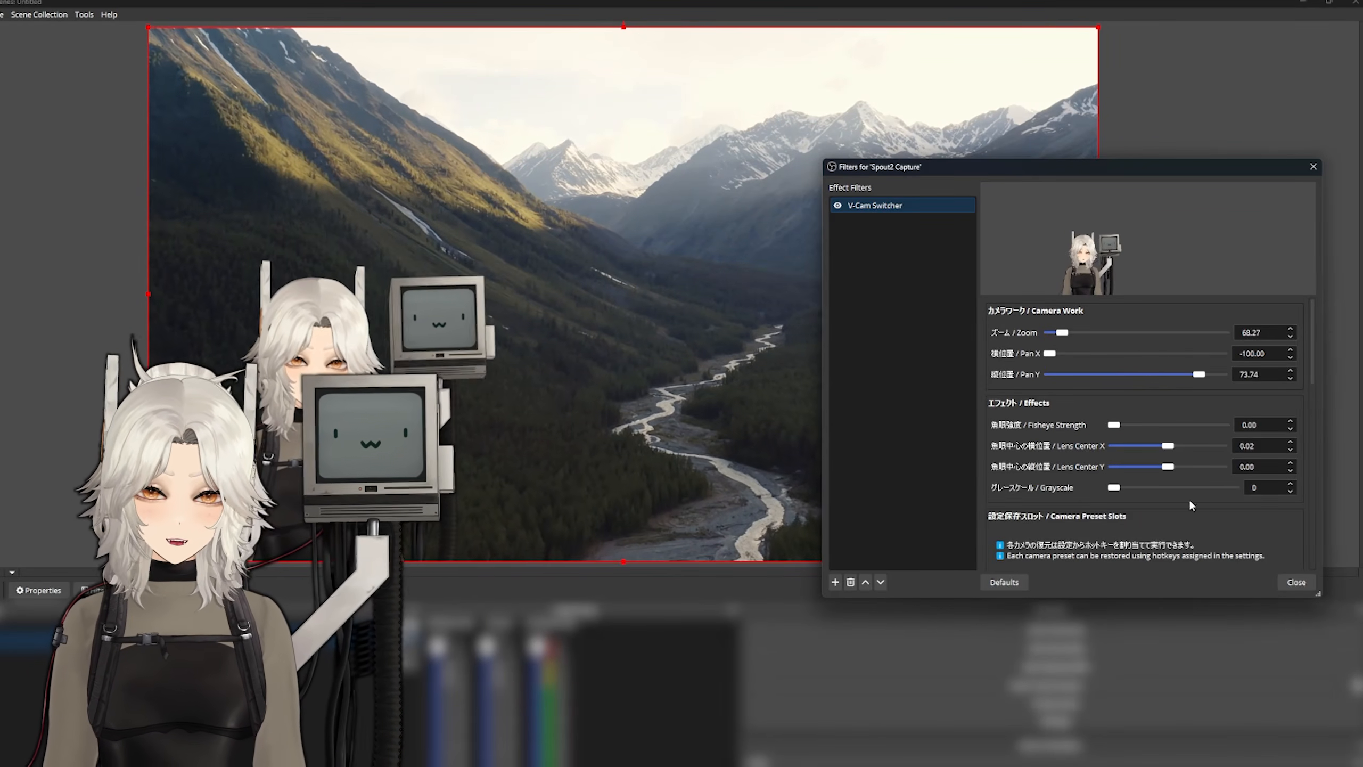
- Set the V-Cam Switcher's fisheye strength to 100, with zoom at 121.43 and vertical pan at 29.29
{"action": "scroll", "coordinate": [1188, 499], "scroll_direction": "down", "scroll_amount": 3}
{"action": "scroll", "coordinate": [1223, 464], "scroll_direction": "up", "scroll_amount": 3}
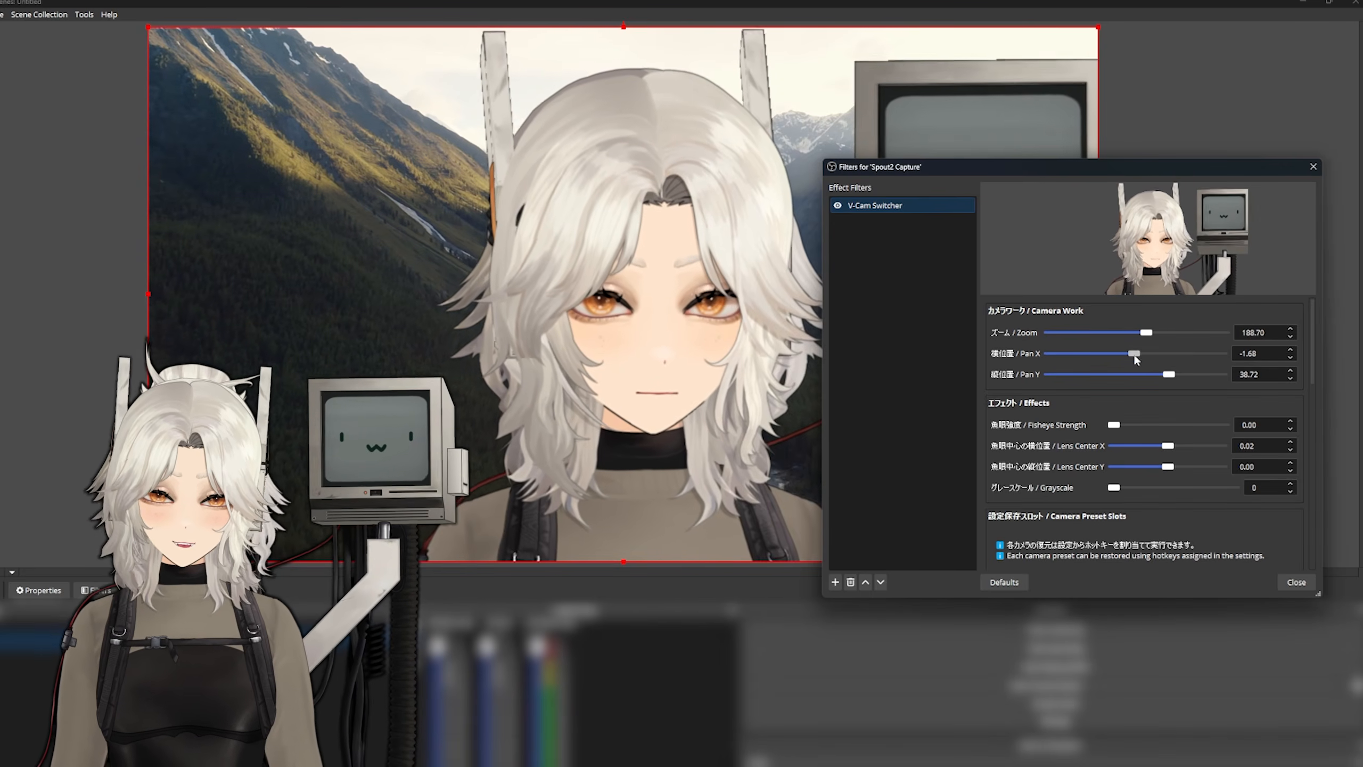
{"action": "left_click_drag", "start_coordinate": [1114, 425], "coordinate": [1226, 426]}
{"action": "left_click_drag", "start_coordinate": [1146, 332], "coordinate": [1144, 331]}
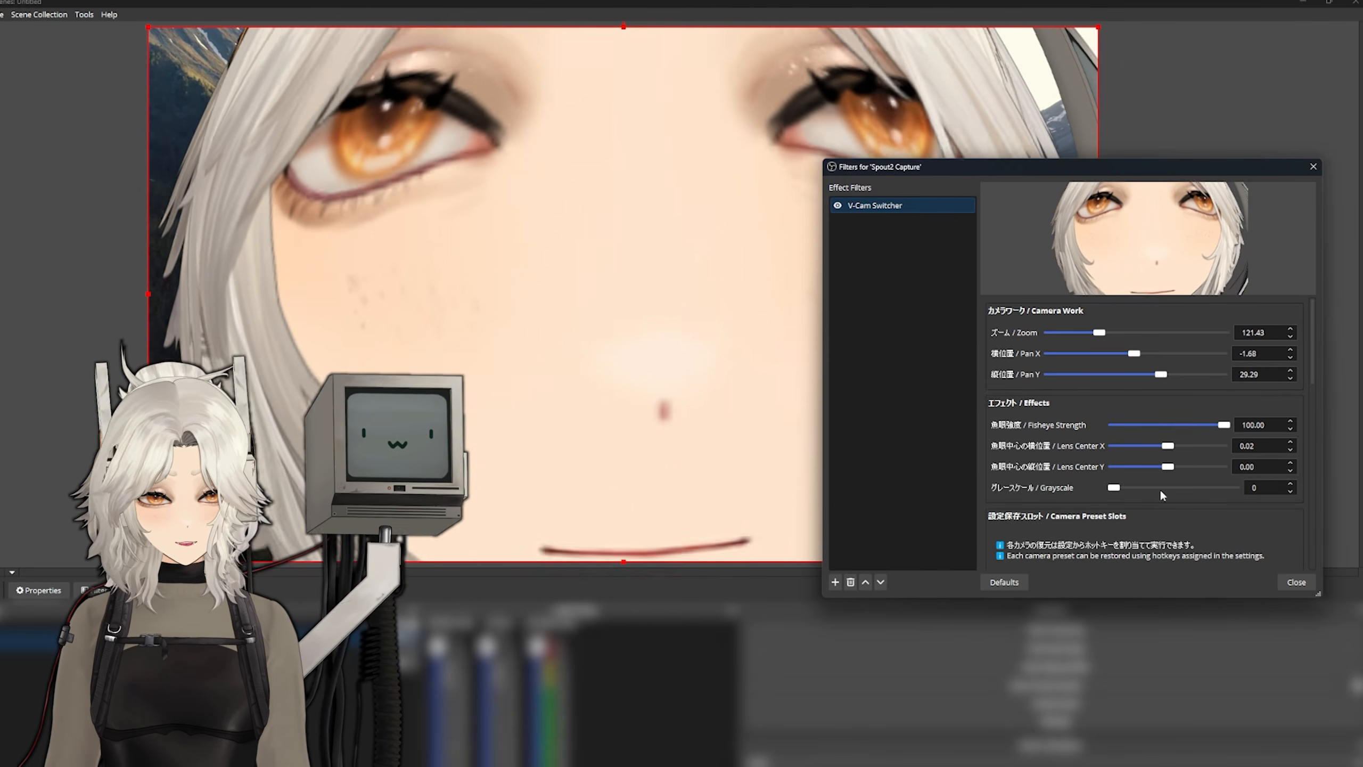
{"action": "scroll", "coordinate": [1160, 495], "scroll_direction": "down", "scroll_amount": 15}
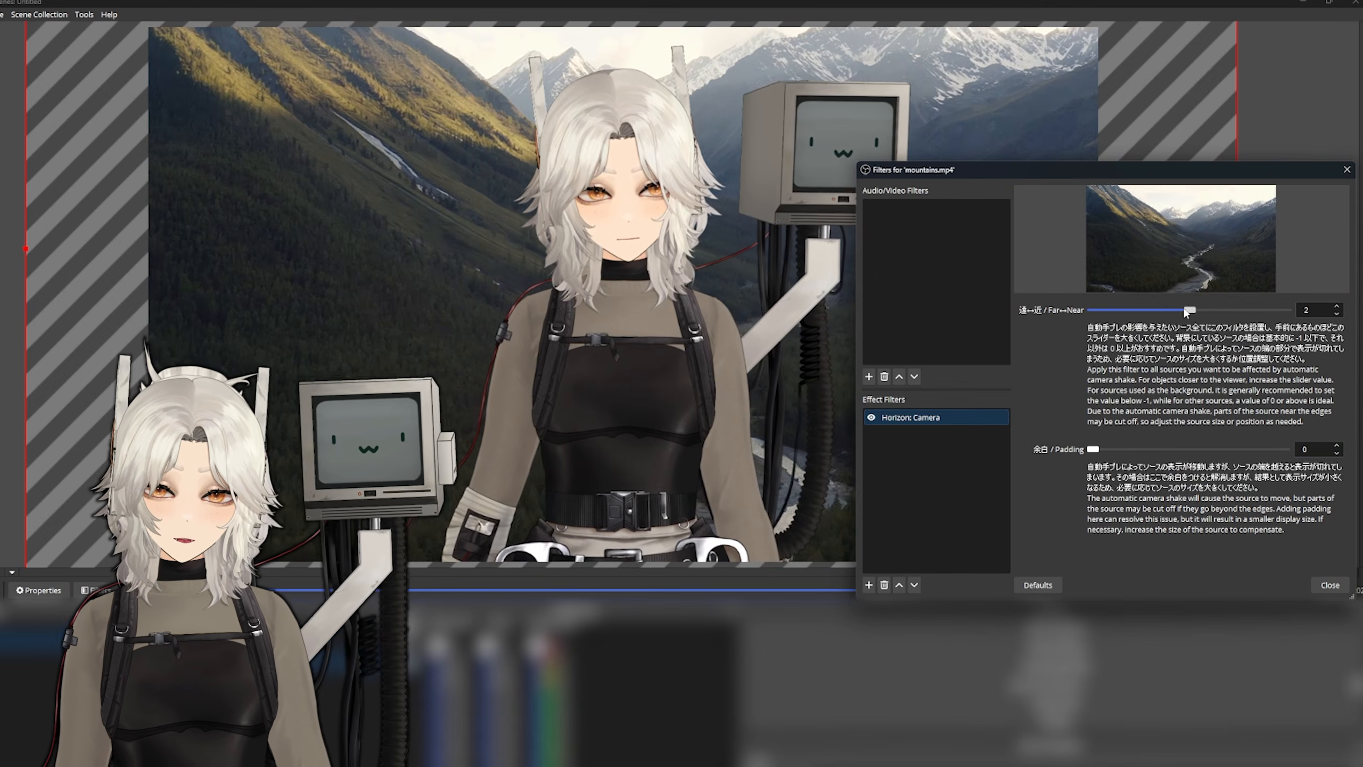
- Look over the Refraction filter on Adjustment Layer 2 and the Adaptive Lighting filter on the source clone, and close the filter settings
{"action": "left_click_drag", "start_coordinate": [1195, 312], "coordinate": [1265, 312]}
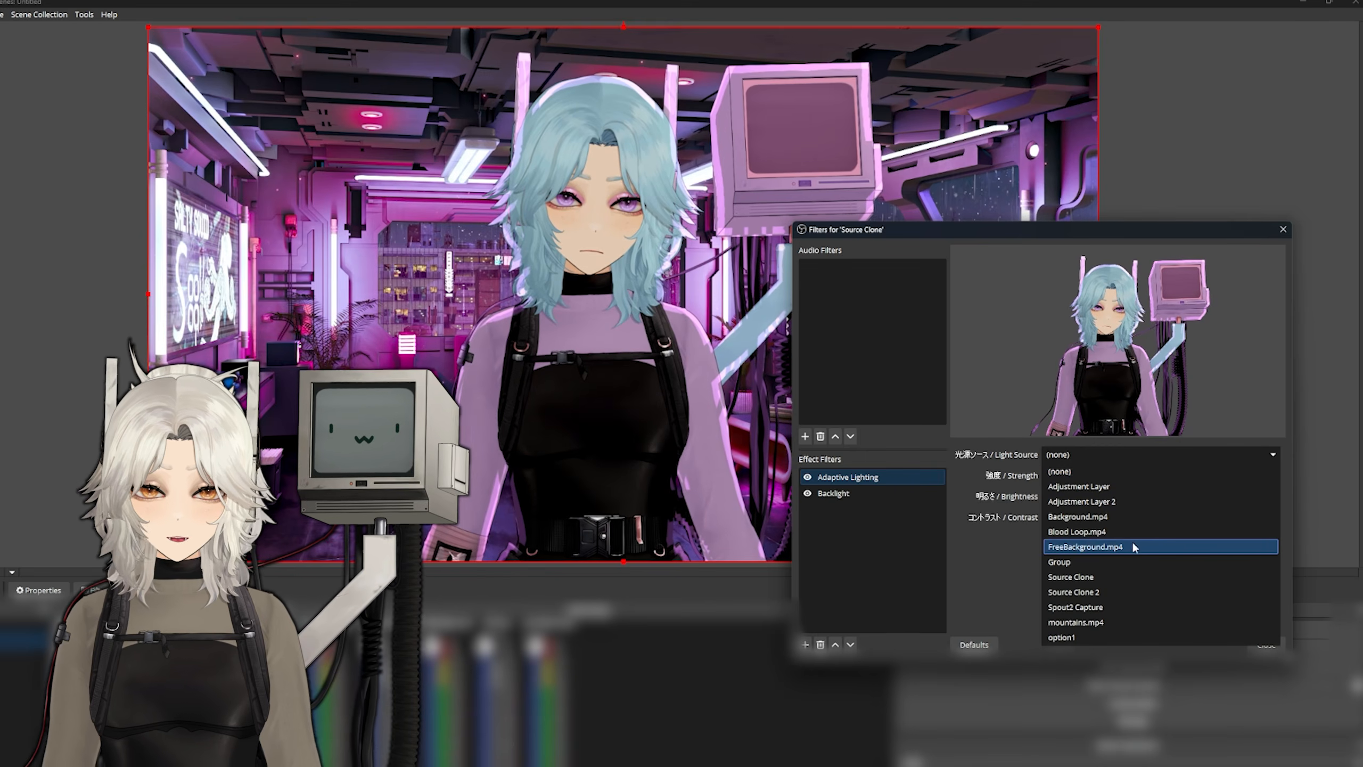
{"action": "left_click", "coordinate": [1131, 546]}
{"action": "left_click", "coordinate": [1255, 644]}
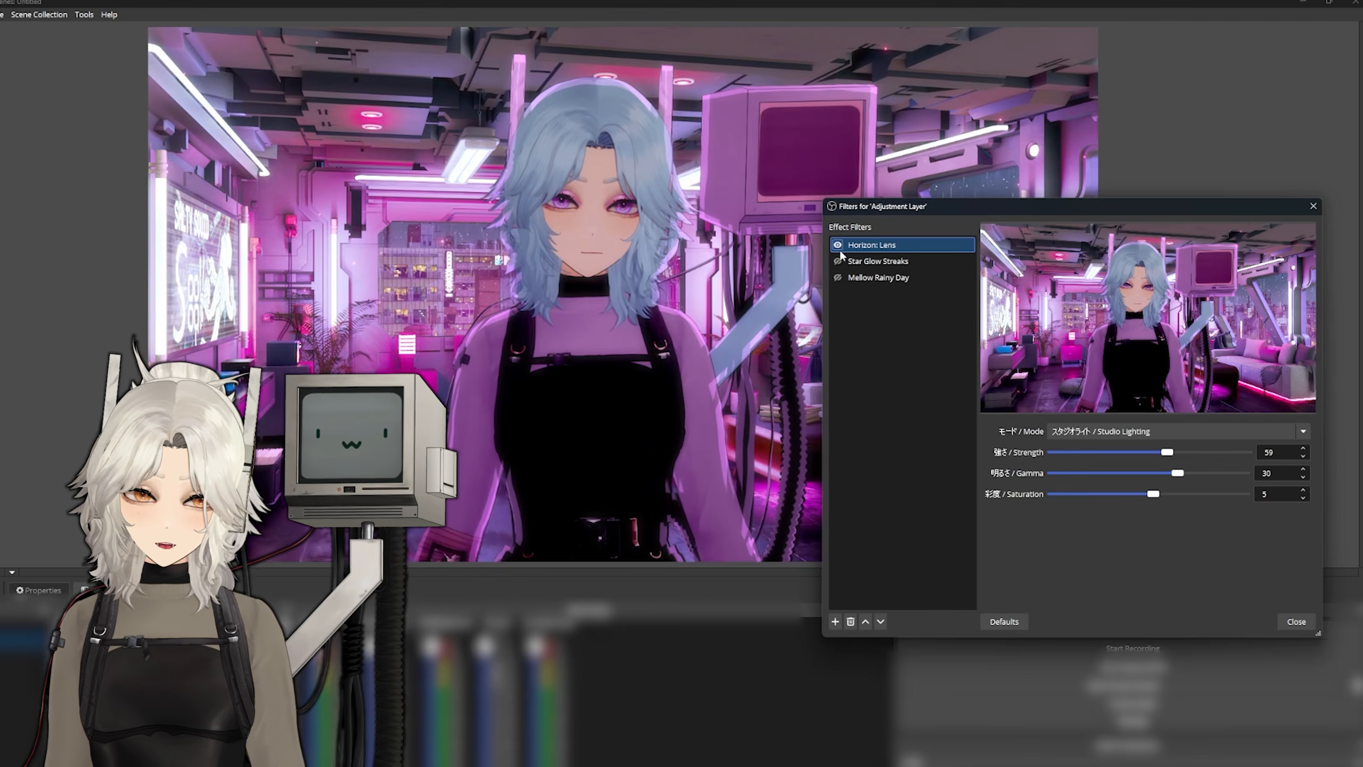
- Enable Star Glow Streaks on the Adjustment Layer, and toggle its Mellow Rainy Day filter on and off again
{"action": "left_click", "coordinate": [838, 261]}
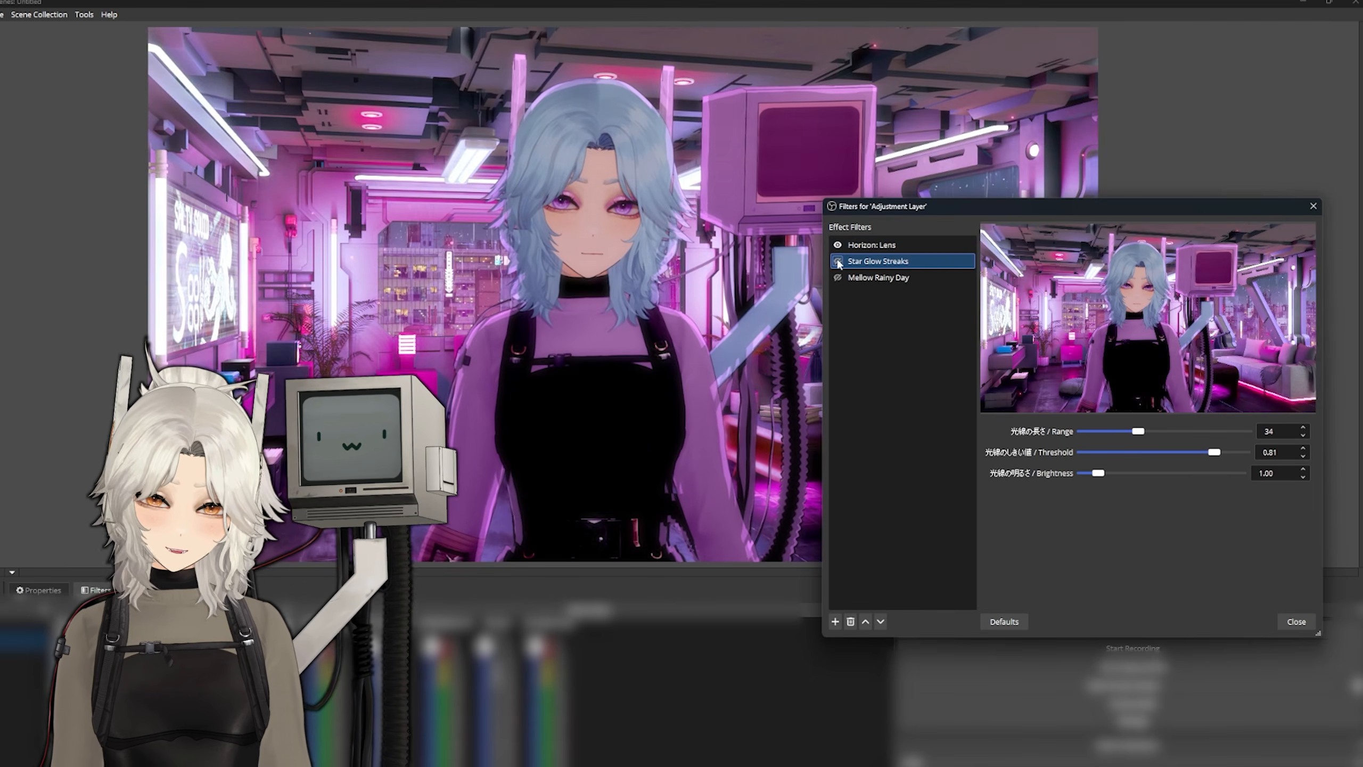
{"action": "left_click", "coordinate": [838, 261]}
{"action": "left_click", "coordinate": [837, 276]}
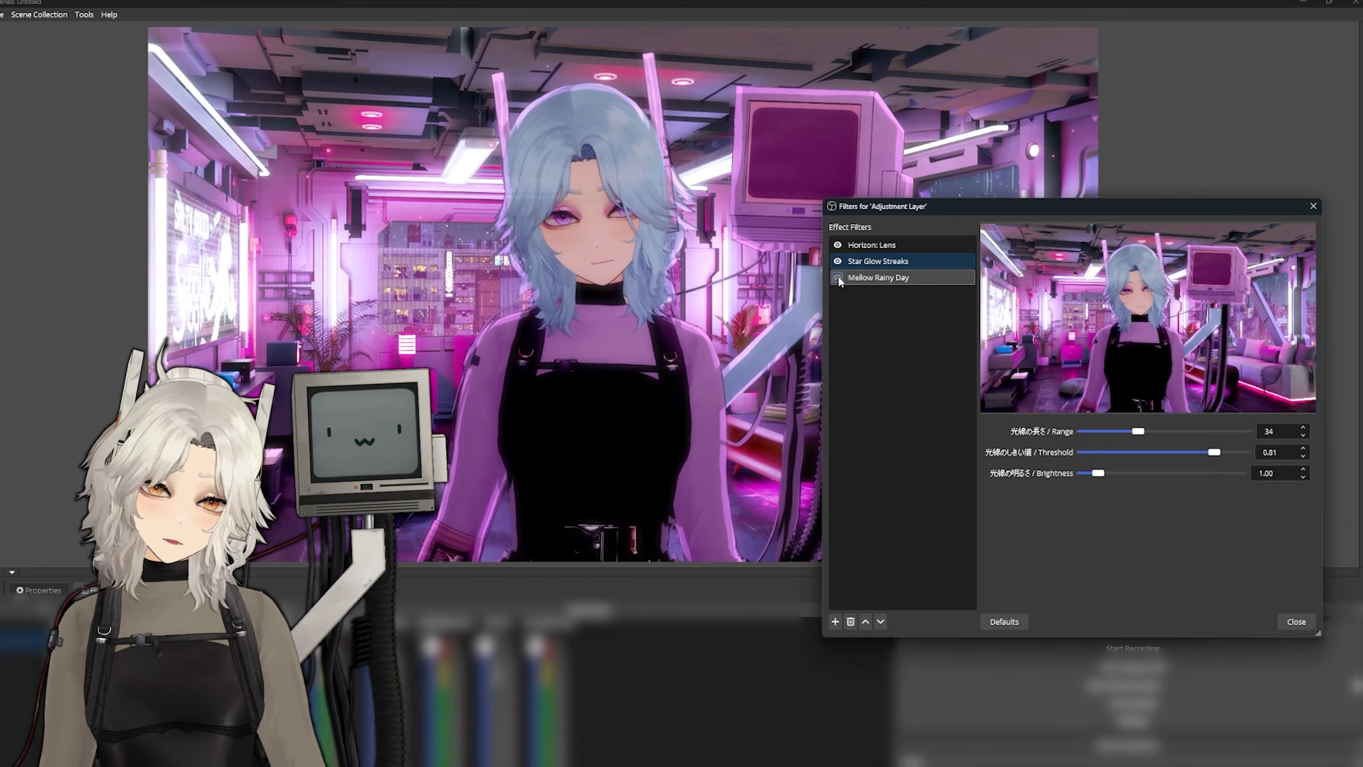
{"action": "left_click", "coordinate": [838, 276]}
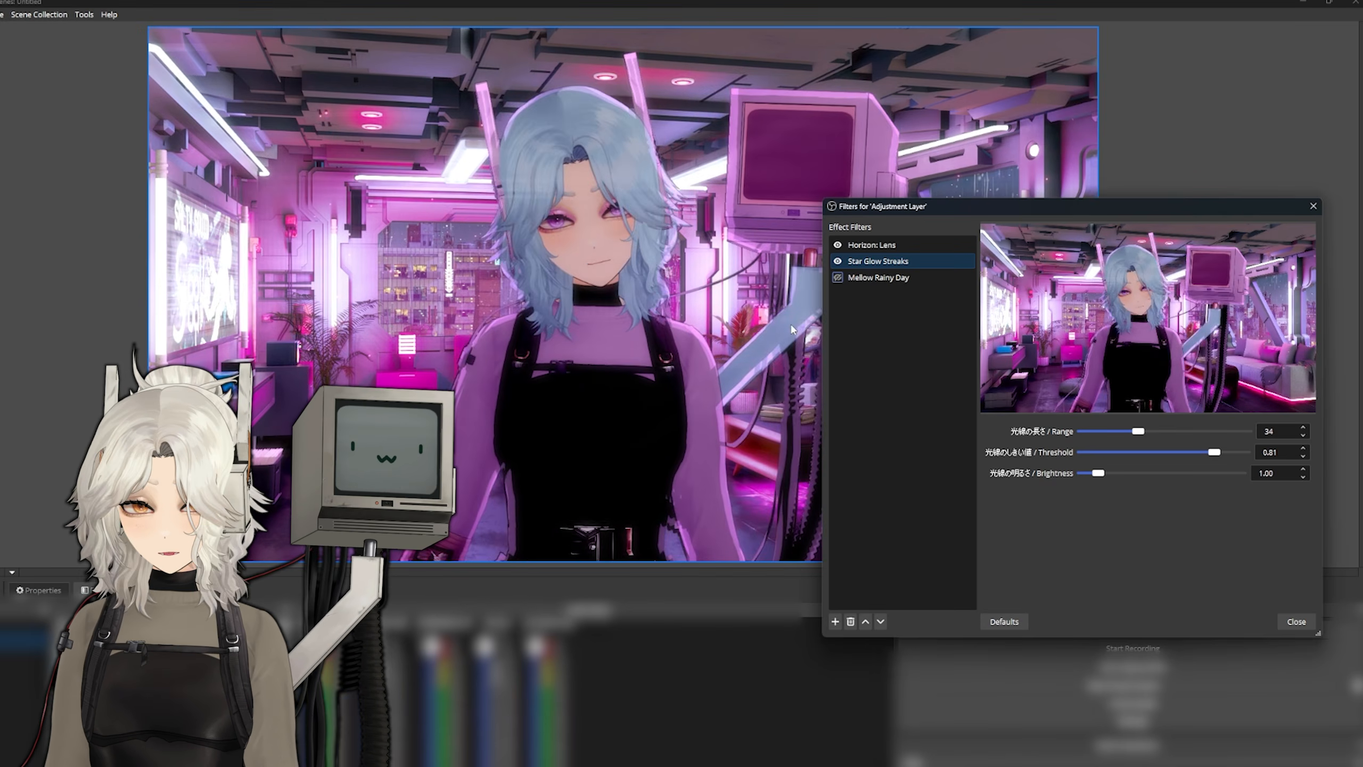
{"action": "left_click", "coordinate": [880, 245]}
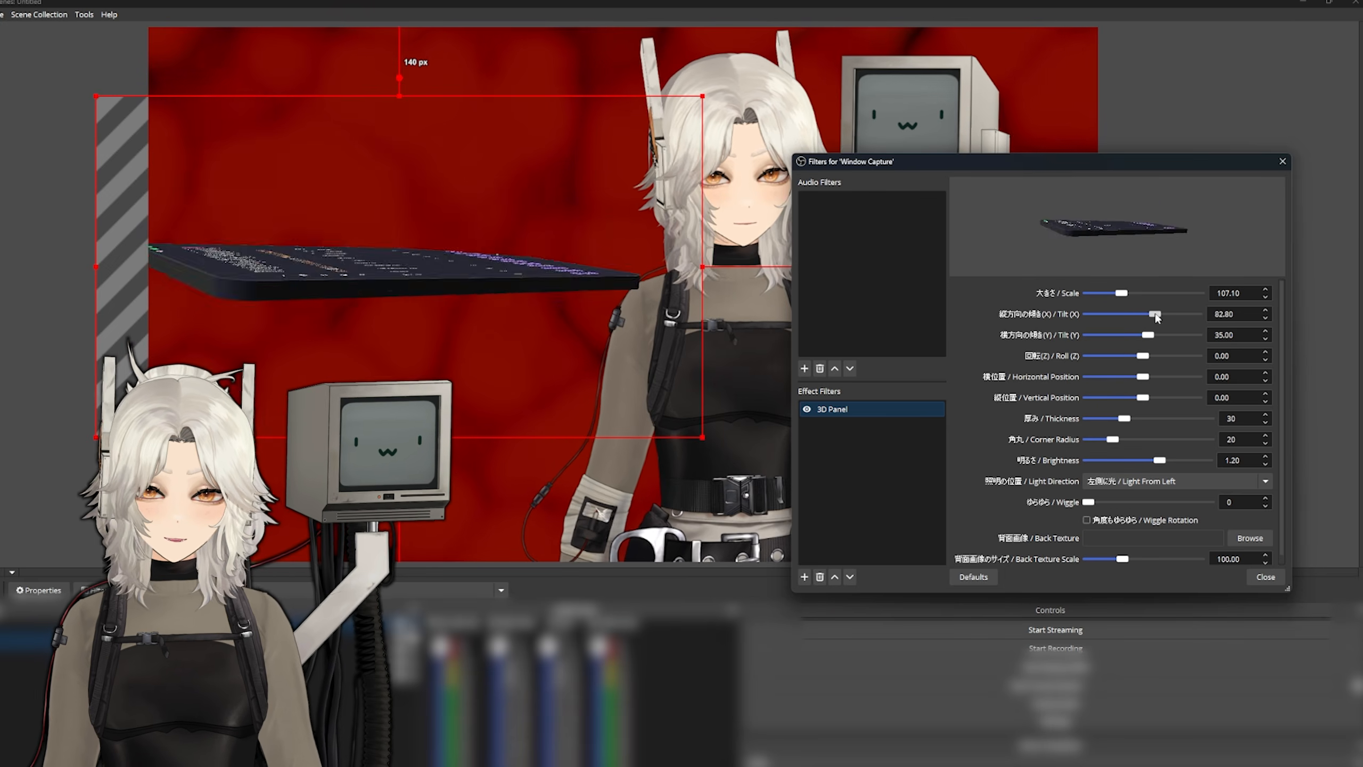
- Adjust the tilt of the 3D Panel filter on the Window Capture
{"action": "left_click_drag", "start_coordinate": [1153, 315], "coordinate": [1158, 359]}
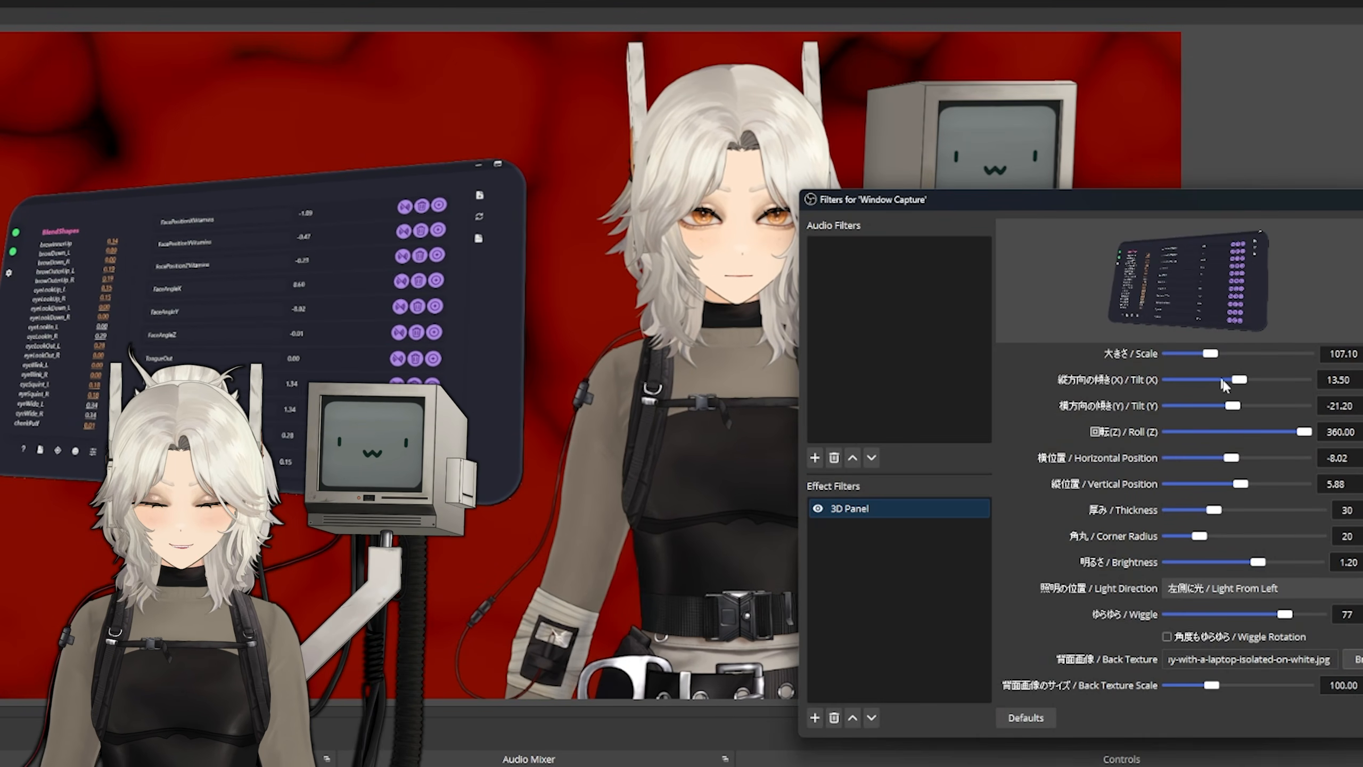
{"action": "mouse_move", "coordinate": [1232, 412]}
{"action": "left_mouse_down"}
{"action": "mouse_move", "coordinate": [1203, 409]}
{"action": "mouse_move", "coordinate": [1227, 408]}
{"action": "left_mouse_up"}
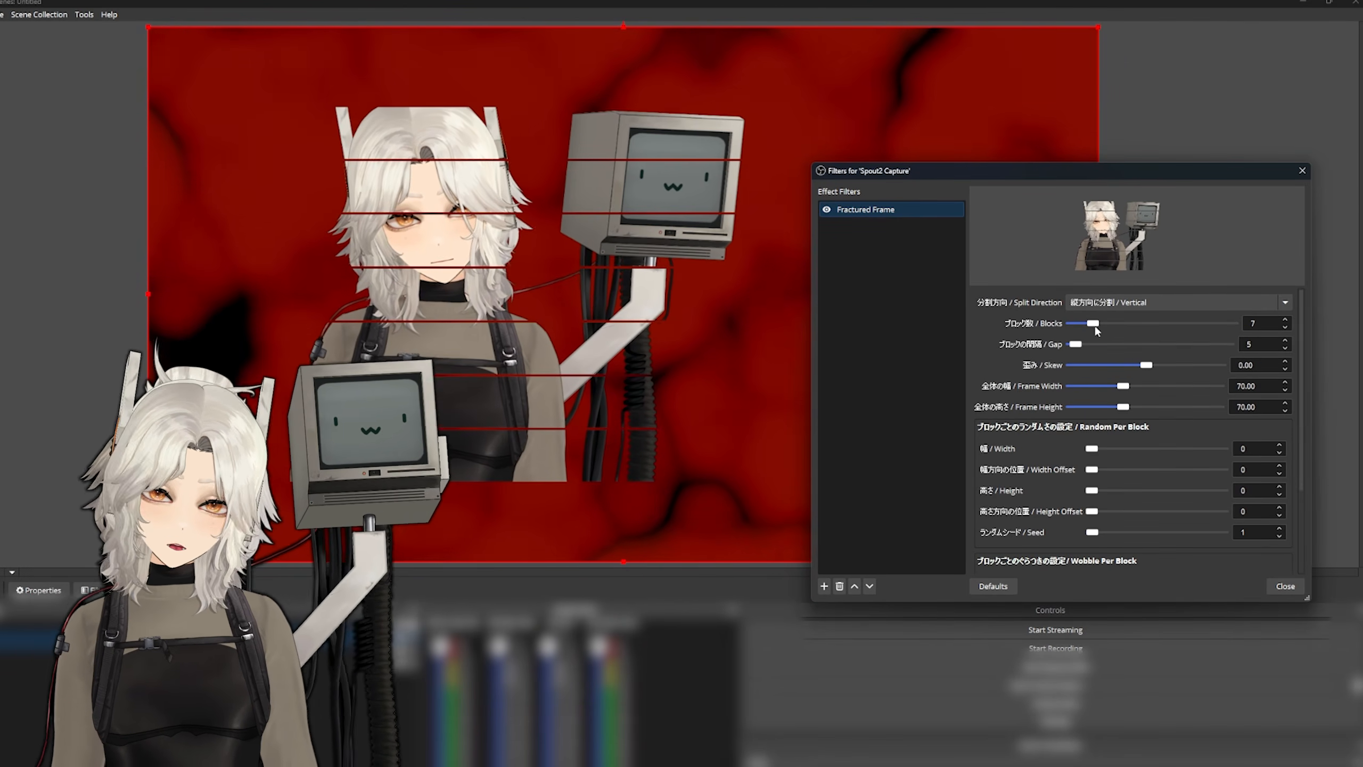
- Set the Fractured Frame filter to 9 blocks, switch its split direction and adjust the random width offset per block
{"action": "left_click_drag", "start_coordinate": [1092, 323], "coordinate": [1102, 324]}
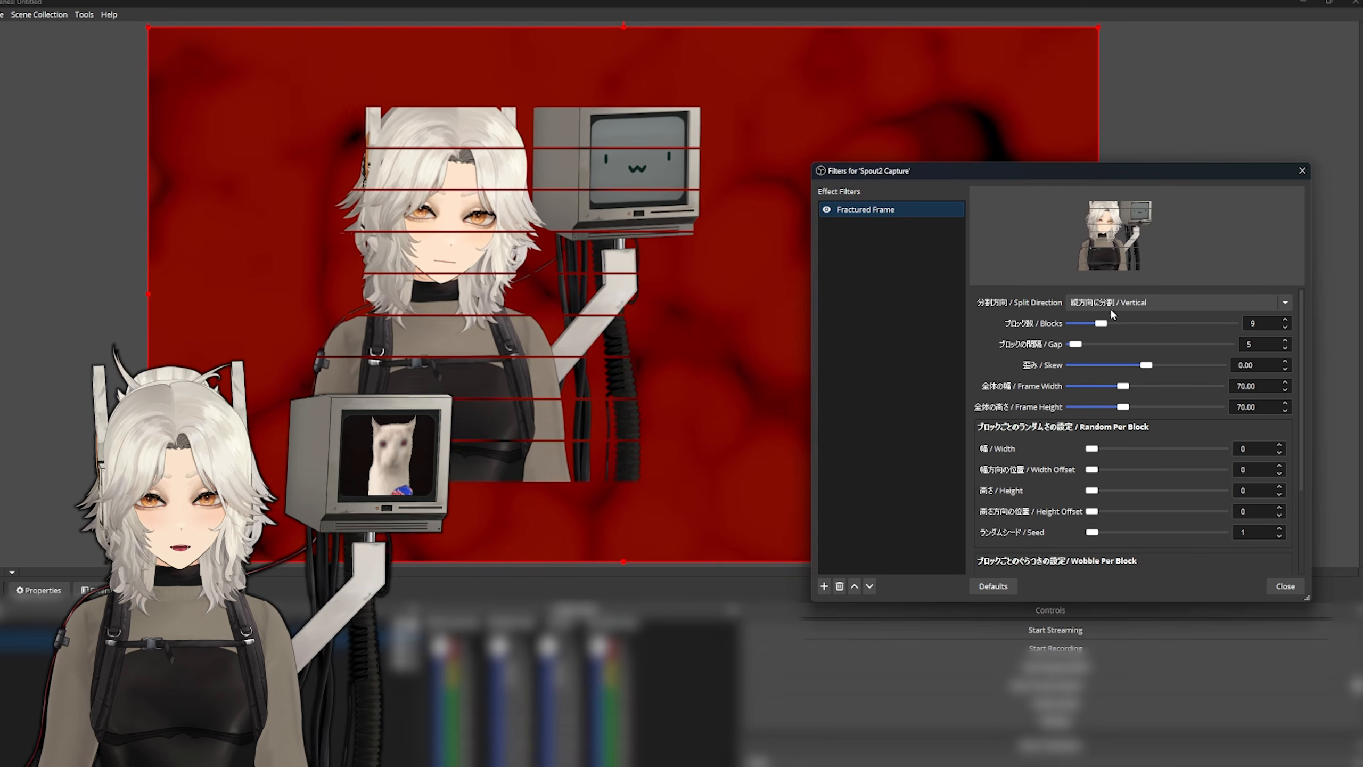
{"action": "left_click", "coordinate": [1123, 330]}
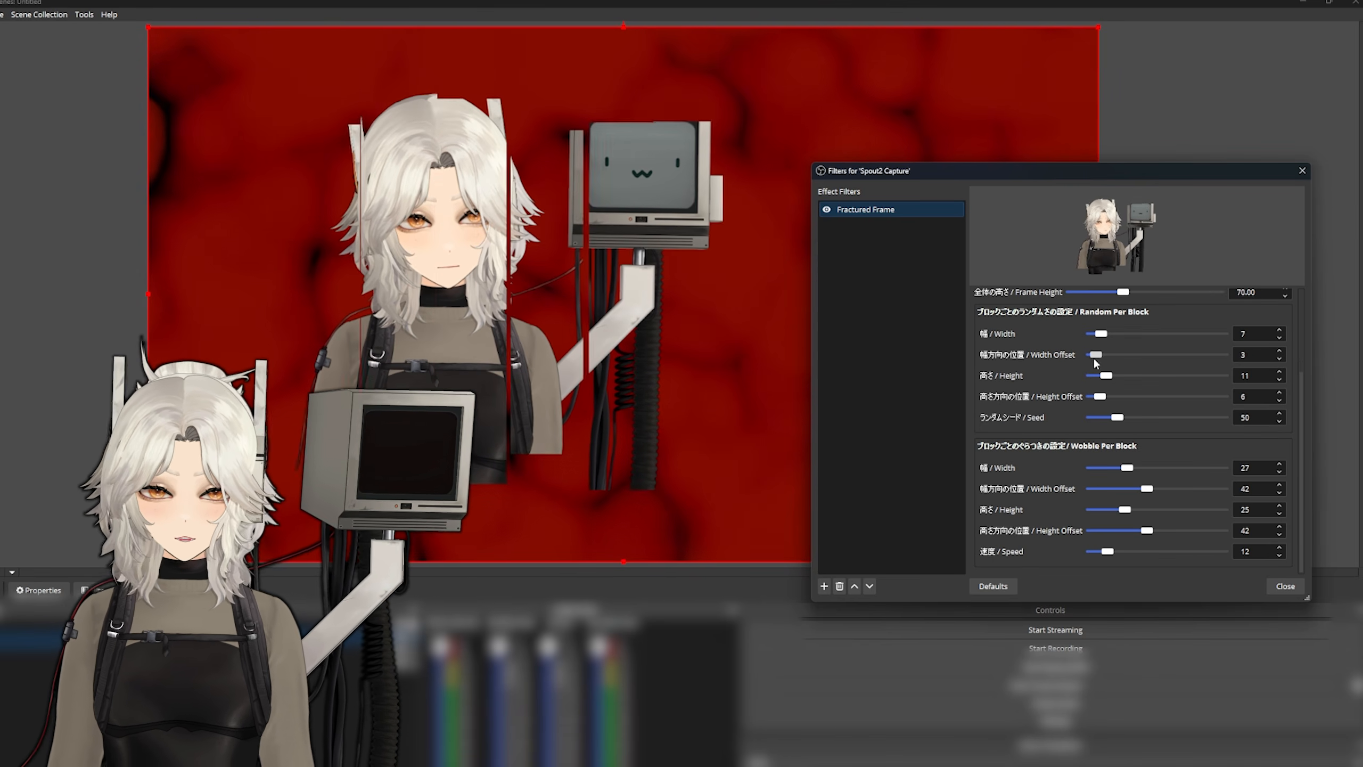
{"action": "left_click_drag", "start_coordinate": [1091, 359], "coordinate": [1157, 361]}
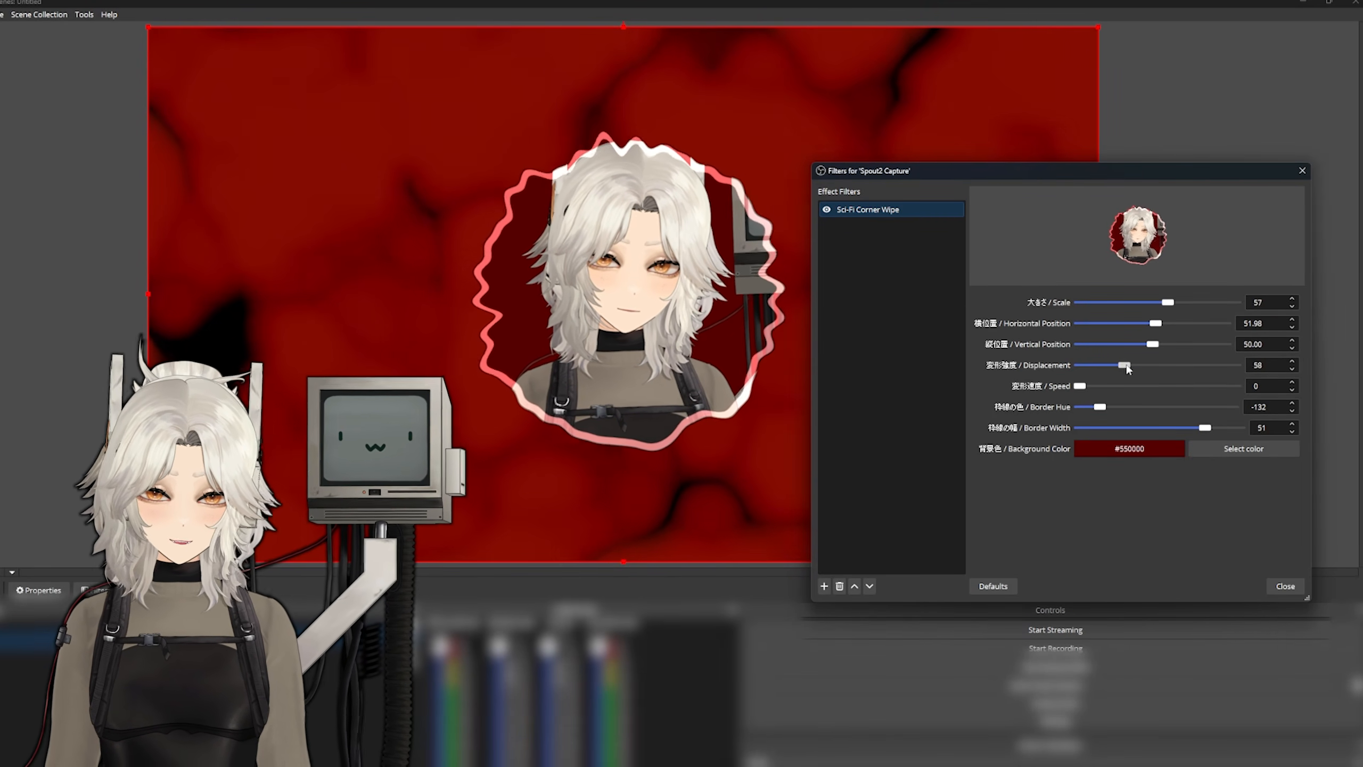
- Adjust the displacement and speed of the Sci-Fi Corner Wipe filter on the Spout2 Capture
{"action": "mouse_move", "coordinate": [1213, 370]}
{"action": "left_mouse_down"}
{"action": "mouse_move", "coordinate": [1242, 369]}
{"action": "mouse_move", "coordinate": [1189, 371]}
{"action": "left_mouse_up"}
{"action": "mouse_move", "coordinate": [1083, 387]}
{"action": "left_mouse_down"}
{"action": "mouse_move", "coordinate": [1161, 389]}
{"action": "mouse_move", "coordinate": [1155, 368]}
{"action": "mouse_move", "coordinate": [1095, 374]}
{"action": "left_mouse_up"}
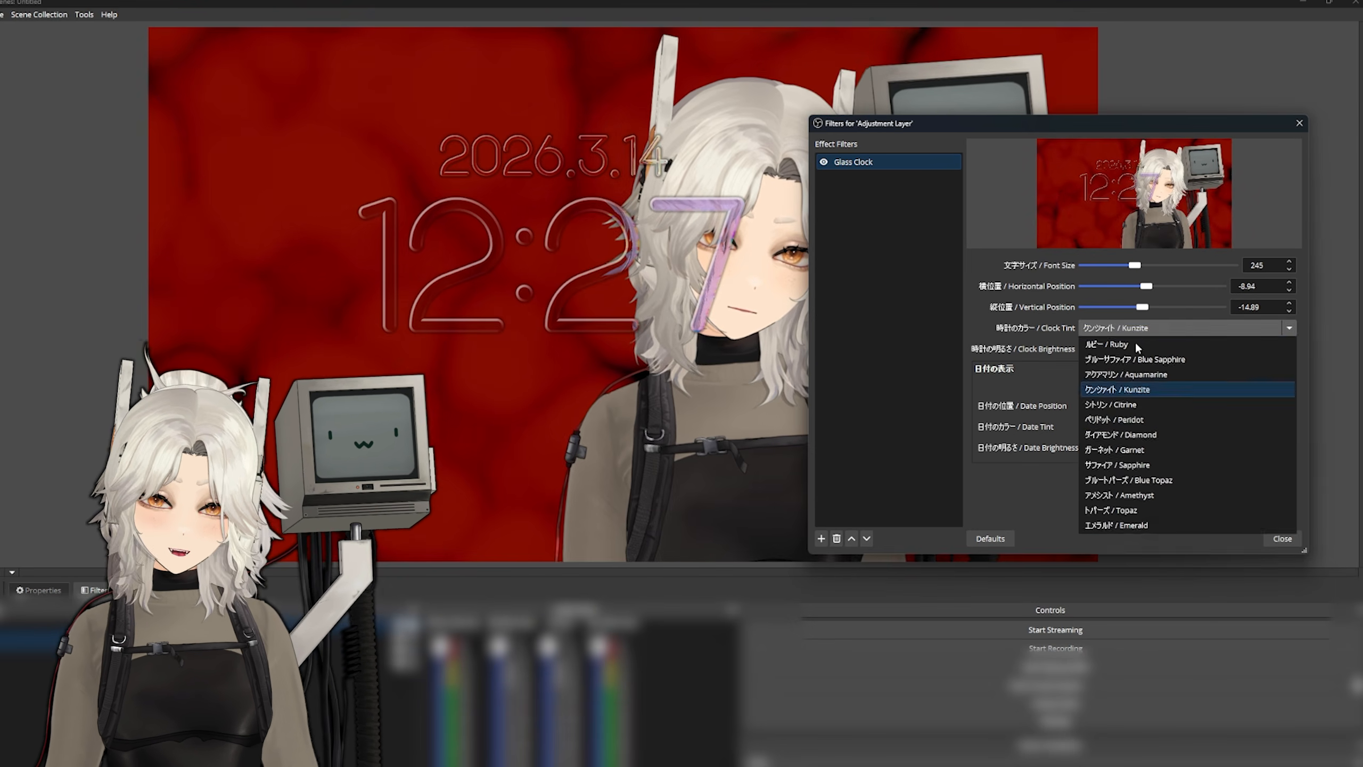
- Style the Glass Clock filter with an Amethyst tint and the date above the clock, and adjust the clock brightness
{"action": "left_click", "coordinate": [1136, 464]}
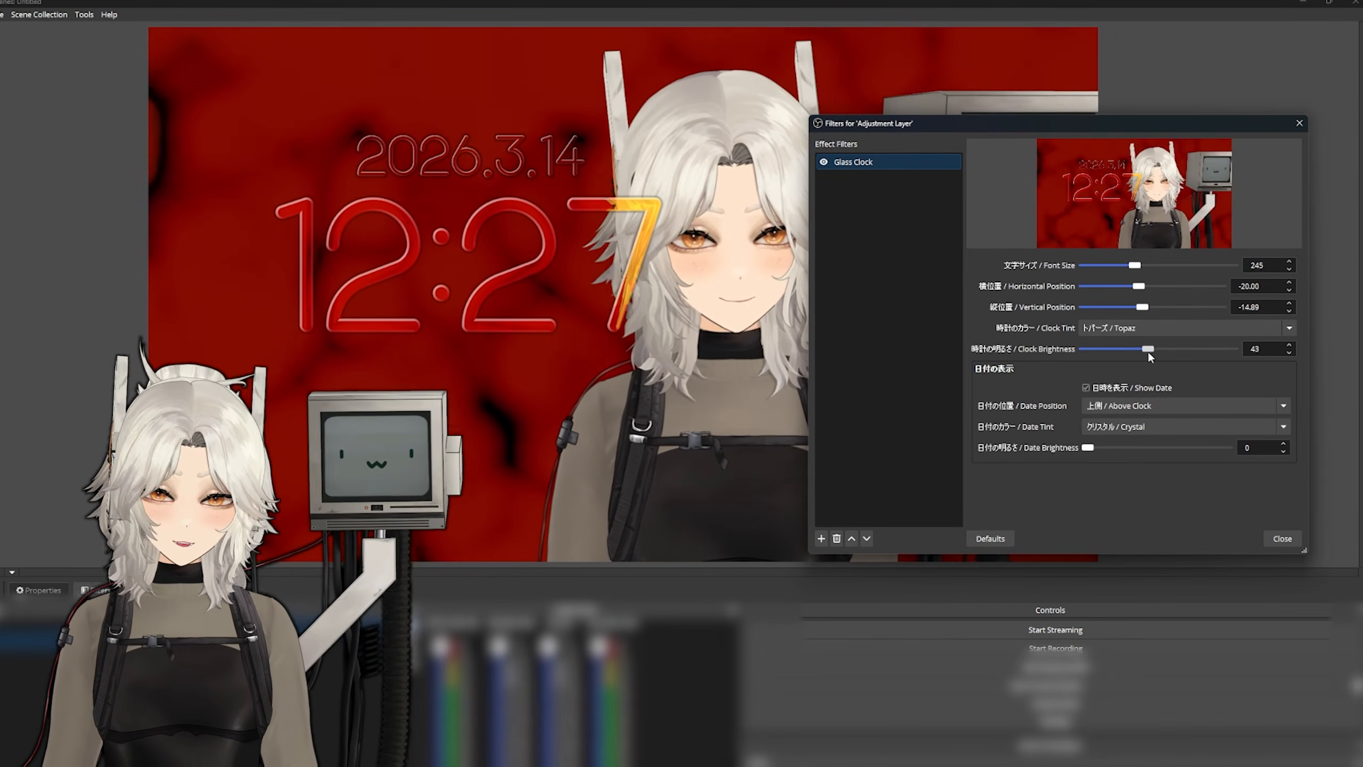
{"action": "left_click_drag", "start_coordinate": [1148, 352], "coordinate": [1147, 352]}
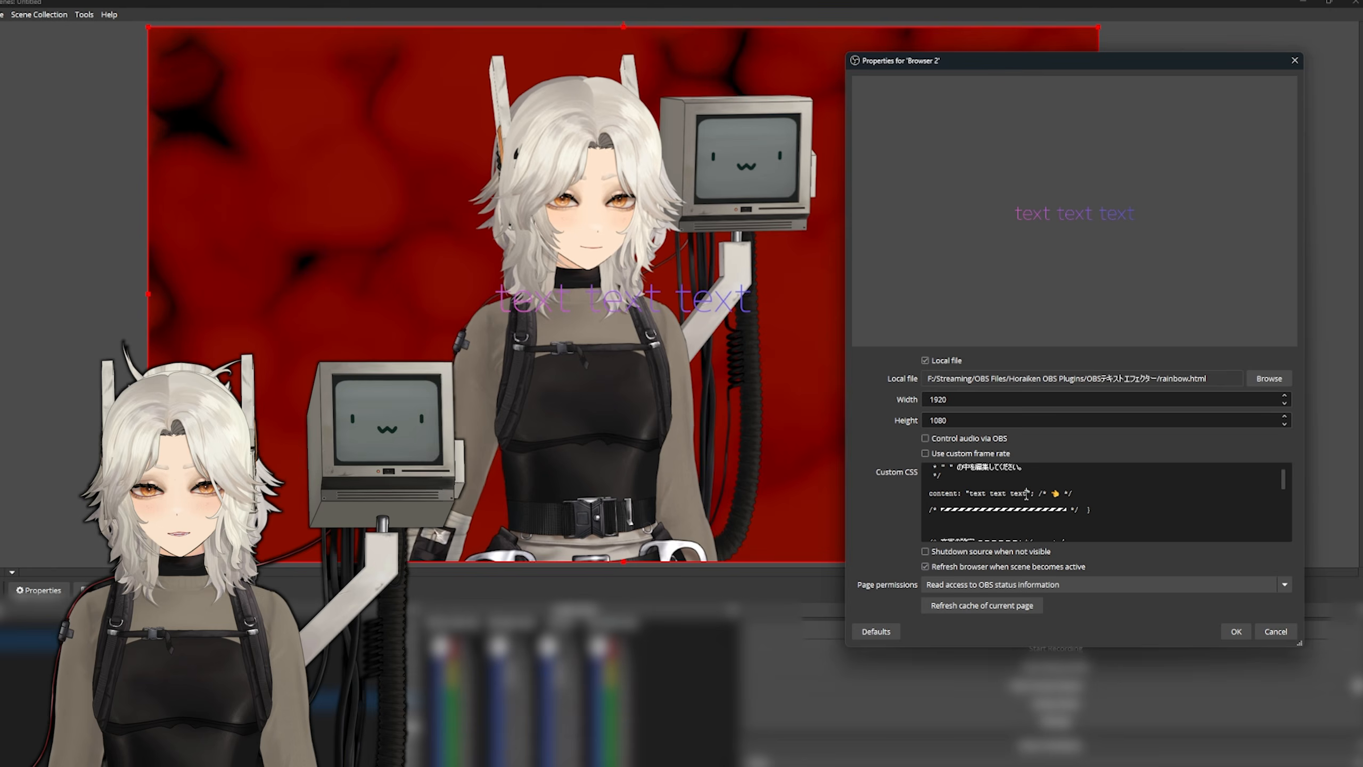
- Change the Browser 2 source's custom CSS text to "rainbow text!!!!!!", refresh its page cache and save the properties
{"action": "type", "text": "rainbow te"}
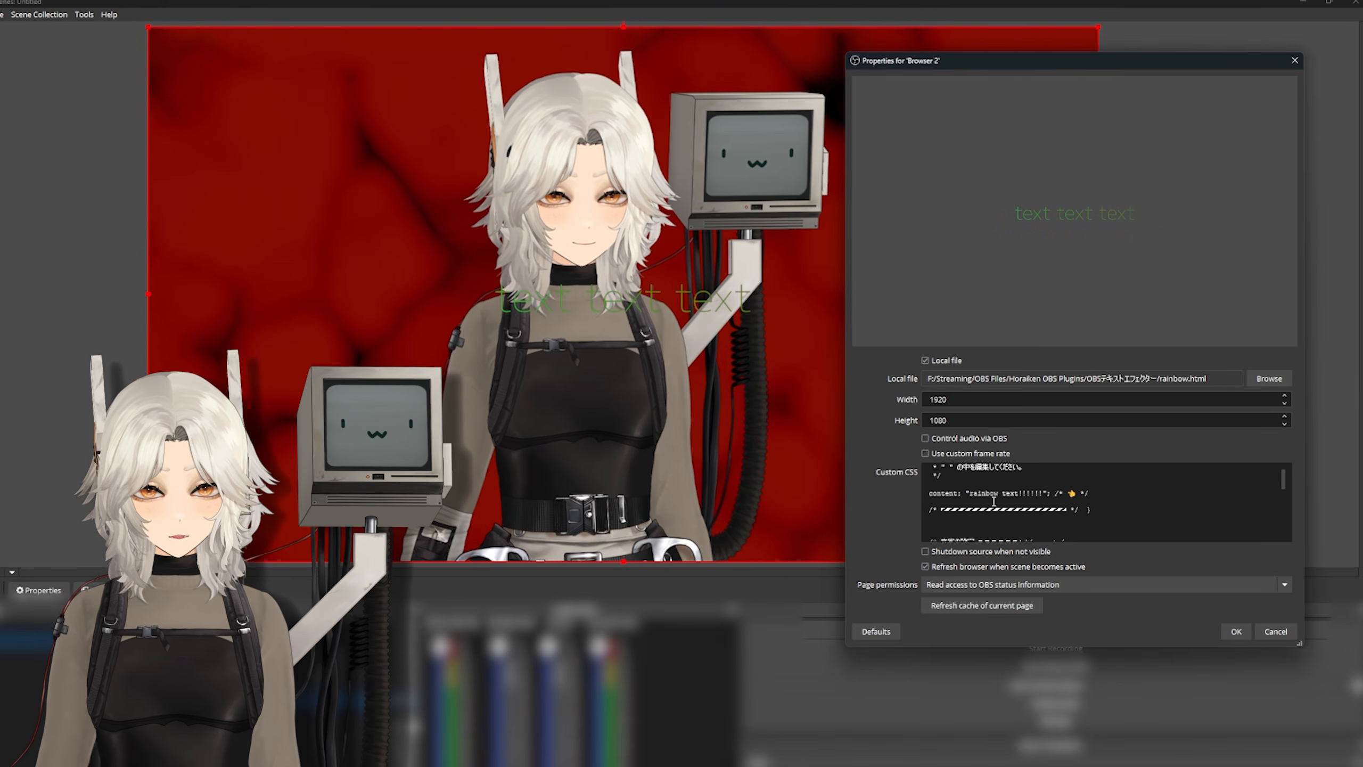
{"action": "left_click", "coordinate": [1035, 604]}
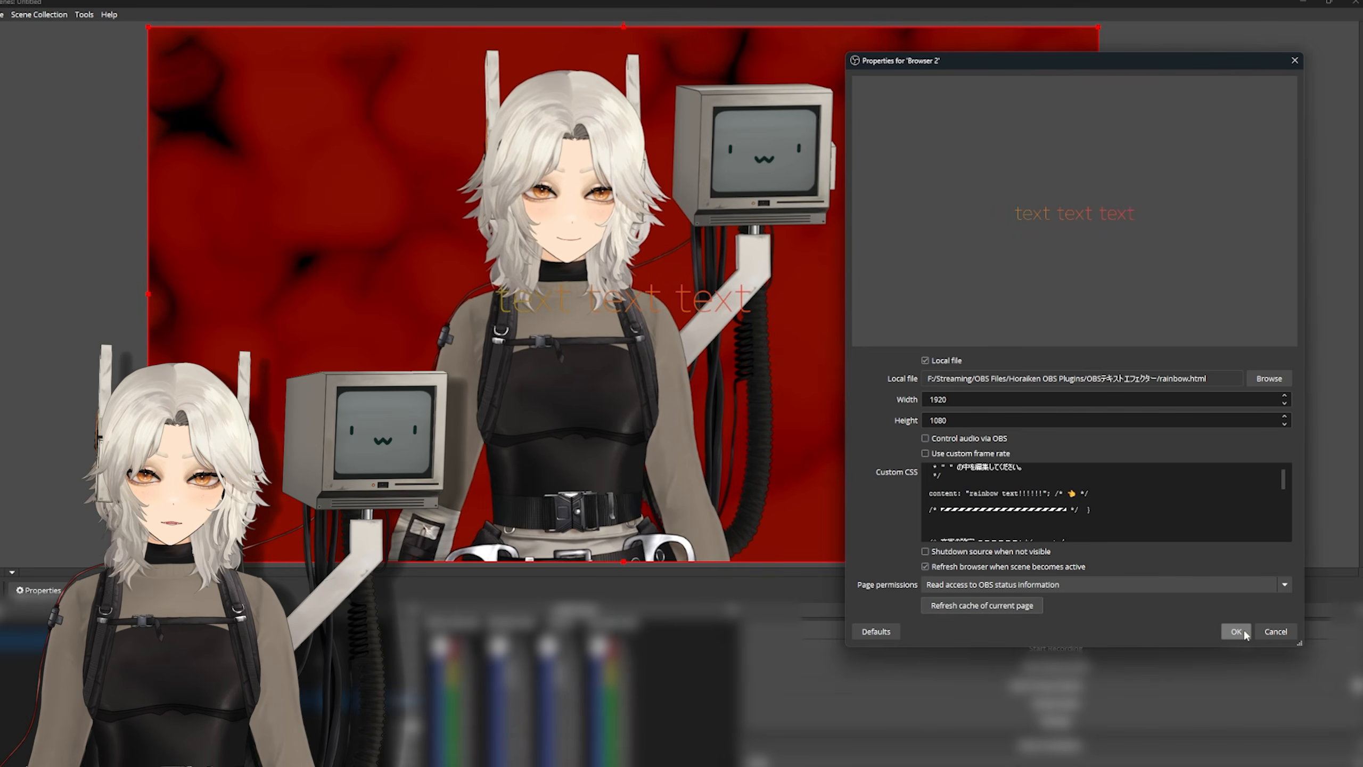
{"action": "left_click", "coordinate": [1243, 633]}
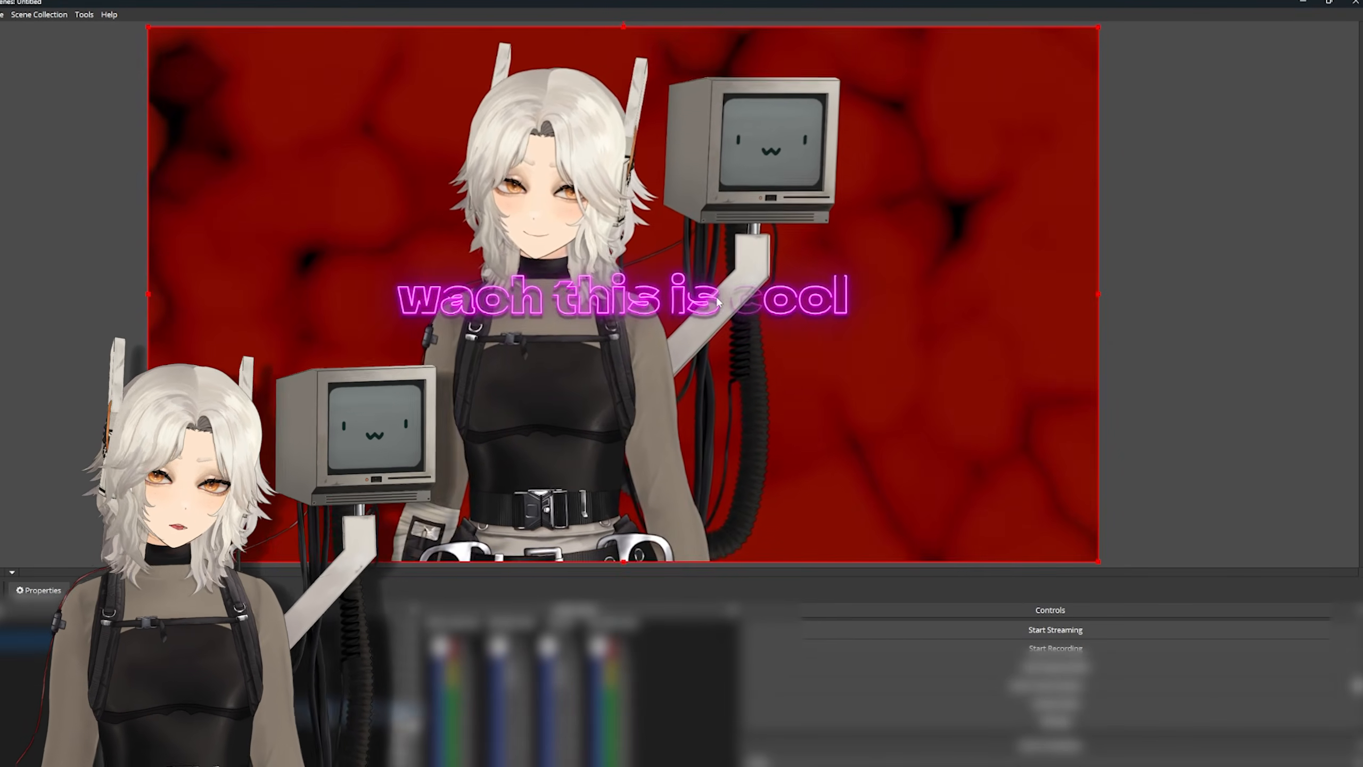
- Move the neon text source reading "waoh this is cool" around the scene preview
{"action": "left_click_drag", "start_coordinate": [751, 295], "coordinate": [932, 388]}
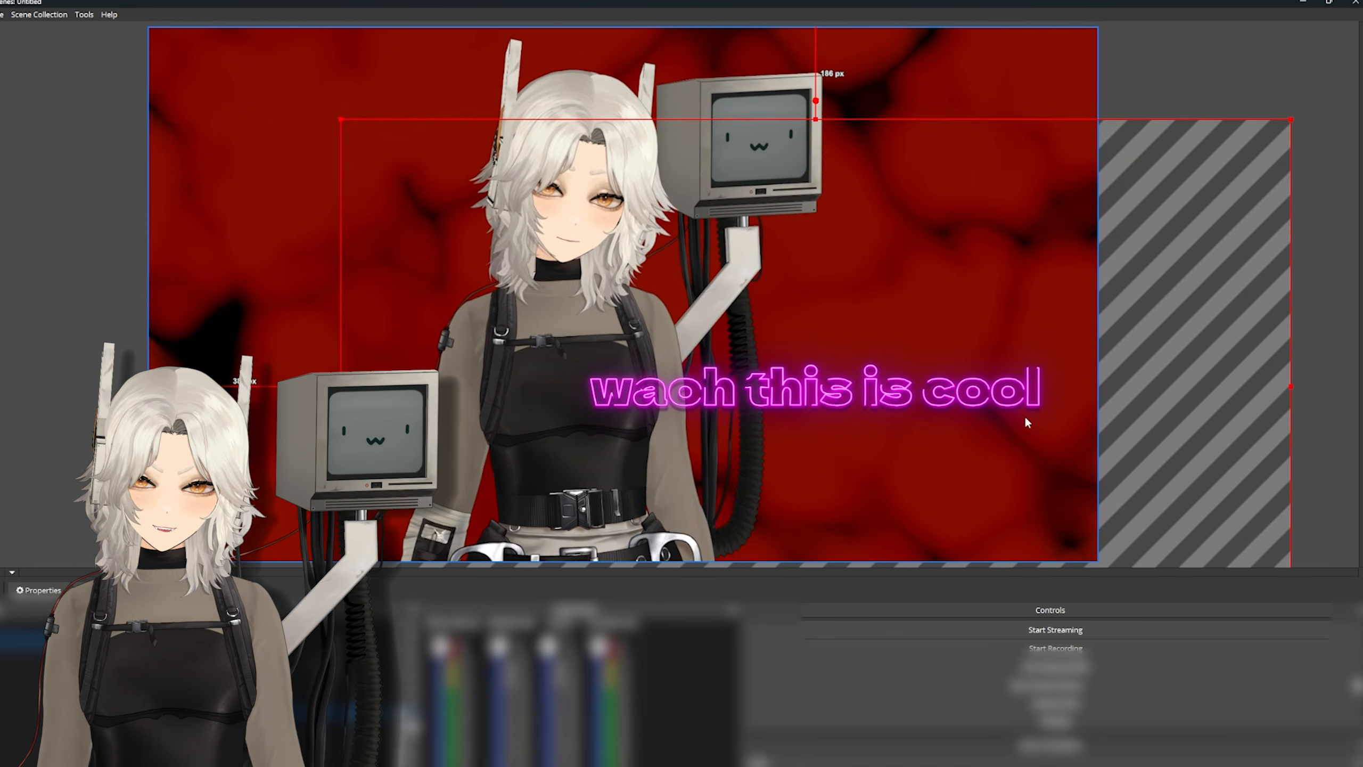
{"action": "left_click_drag", "start_coordinate": [1024, 416], "coordinate": [1271, 364]}
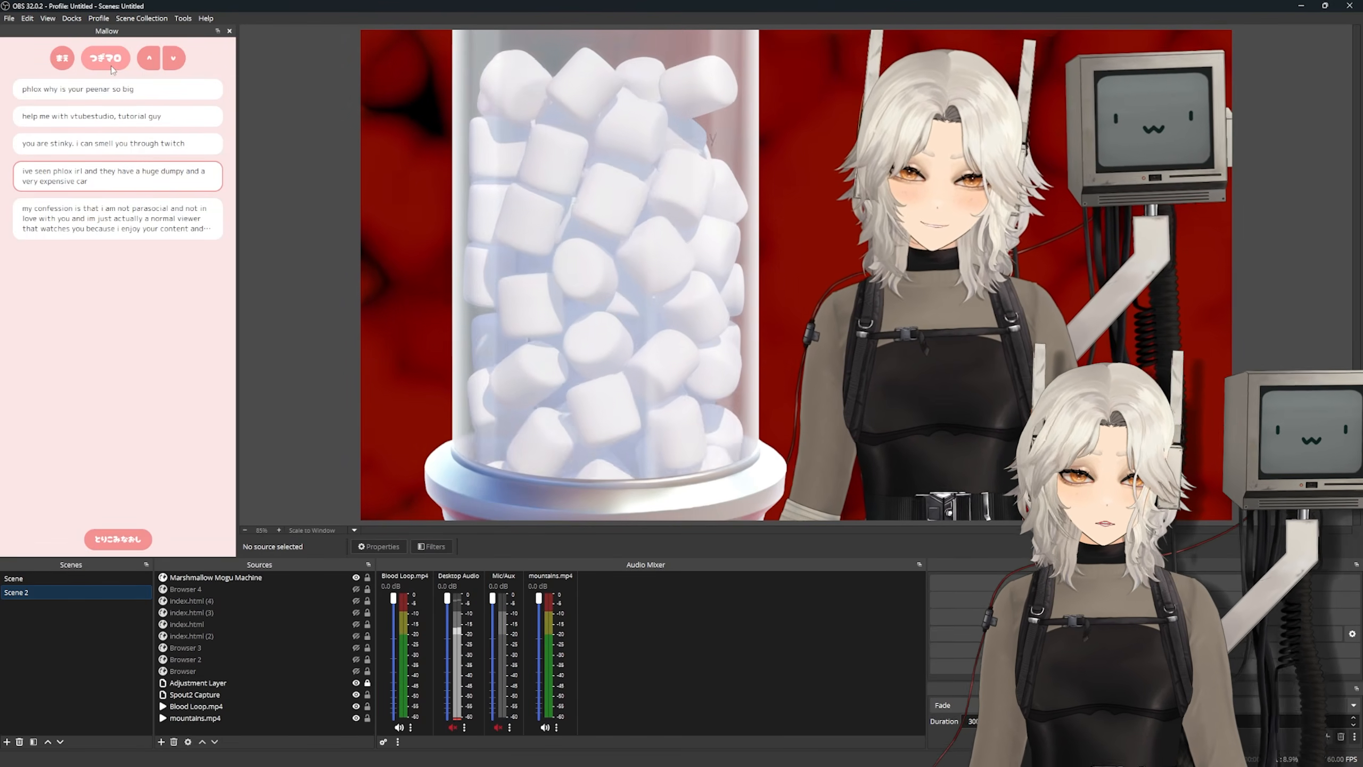
- Advance the Marshmallow Mogu Machine to the next viewer message from the Mallow dock
{"action": "left_click", "coordinate": [111, 66]}
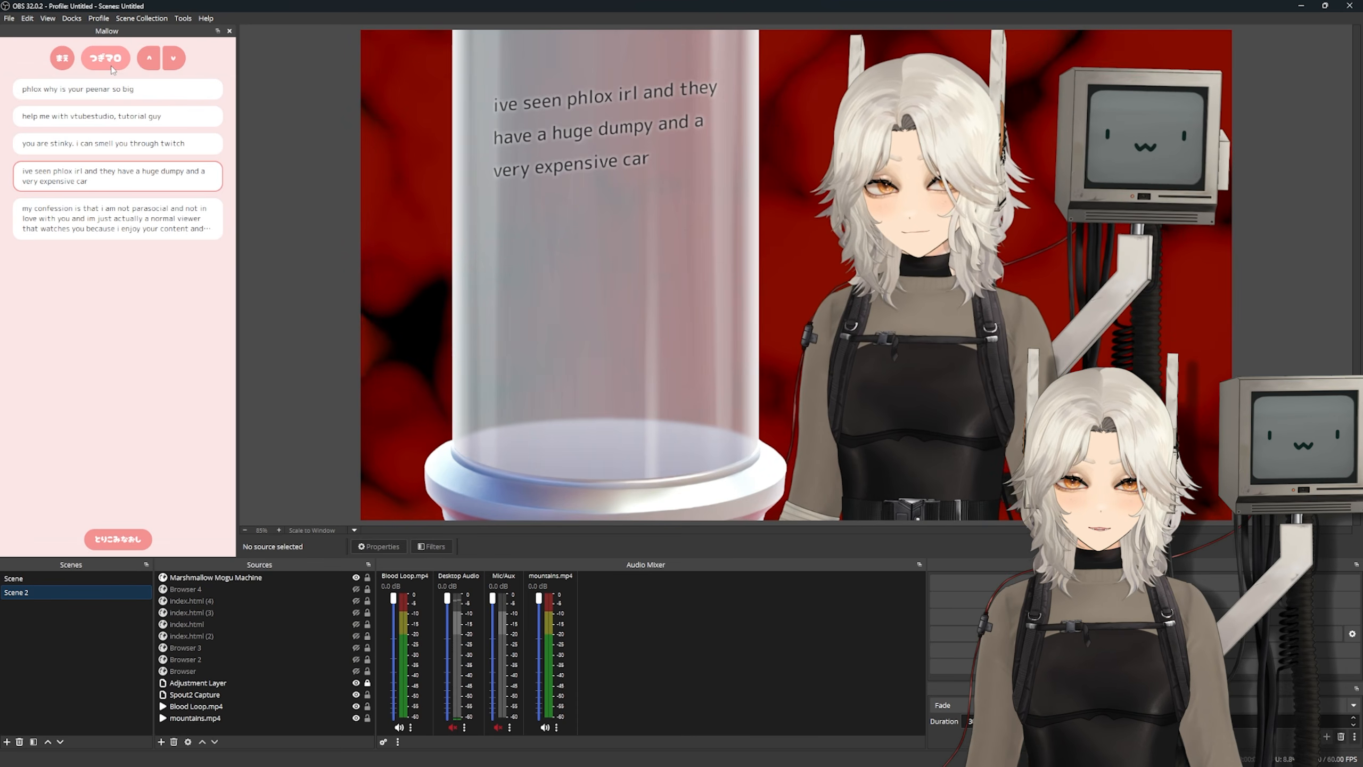
{"action": "left_click", "coordinate": [111, 66]}
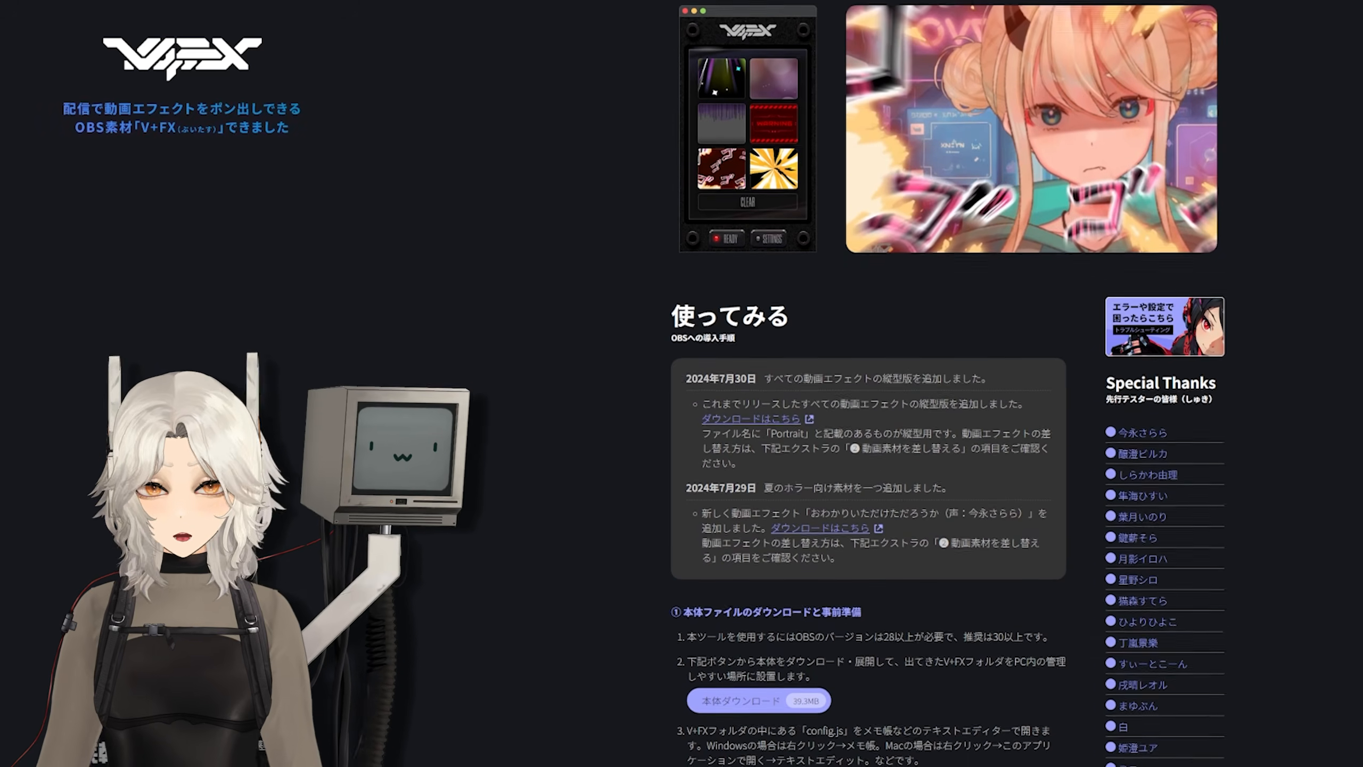
- Read through the V+FX page's download and OBS setup instructions
{"action": "scroll", "coordinate": [868, 467], "scroll_direction": "down", "scroll_amount": 3}
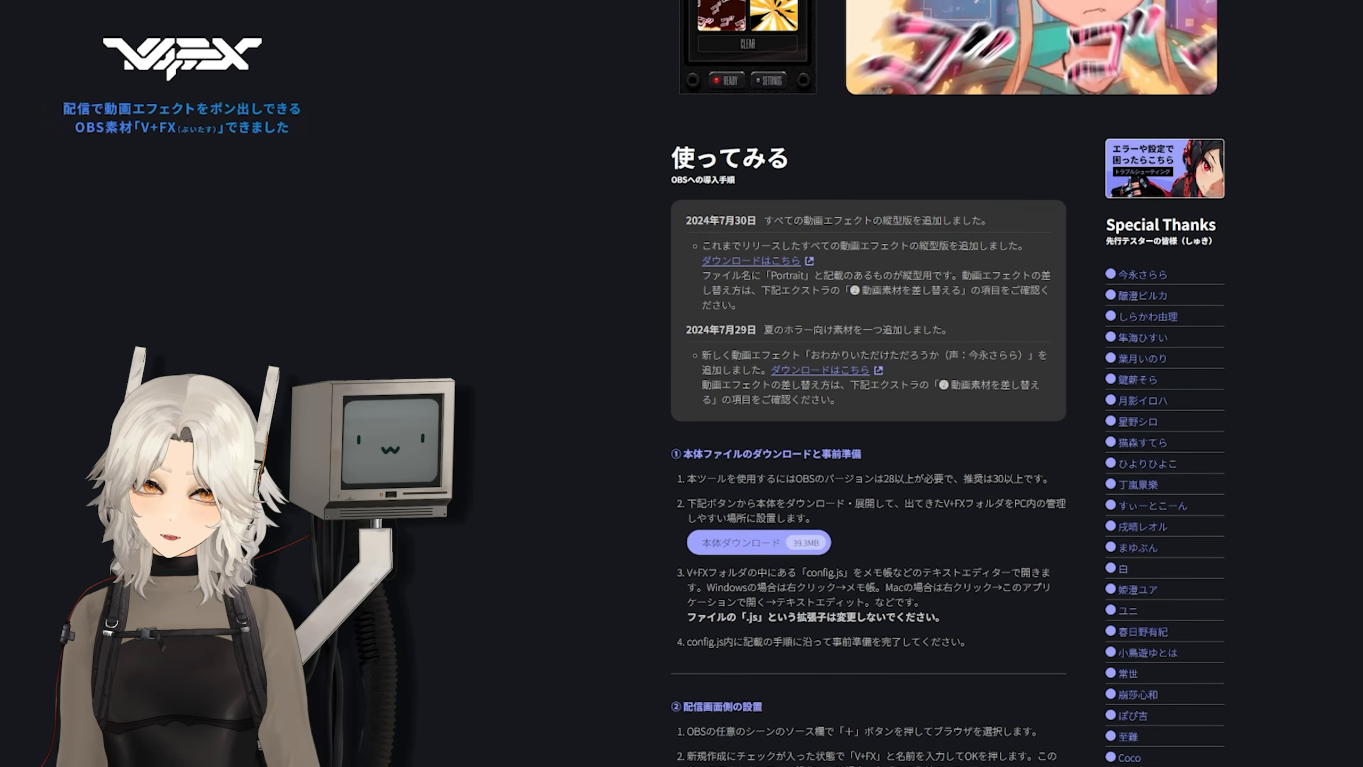
{"action": "scroll", "coordinate": [868, 467], "scroll_direction": "down", "scroll_amount": 3}
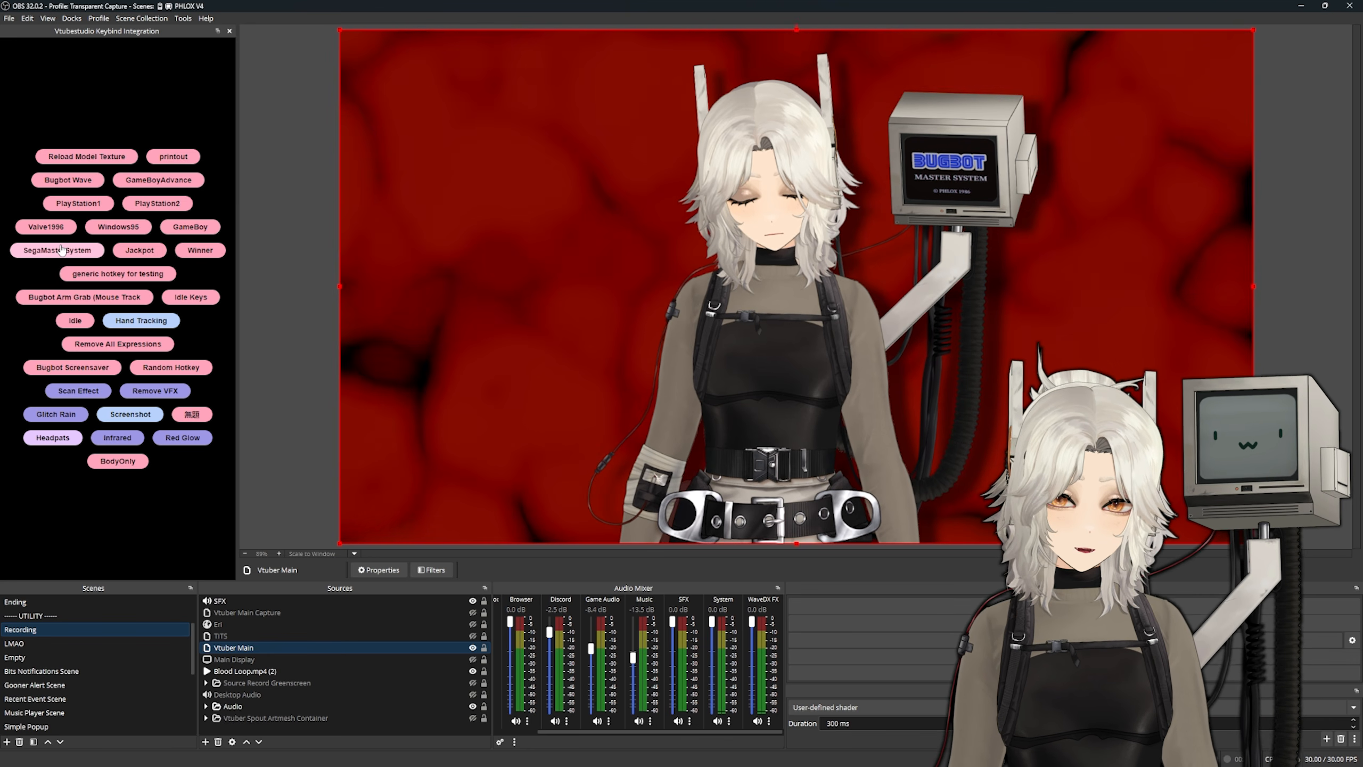
- Trigger the Red Glow effect on the VTuber model, followed by the Infrared effect
{"action": "left_click", "coordinate": [184, 437]}
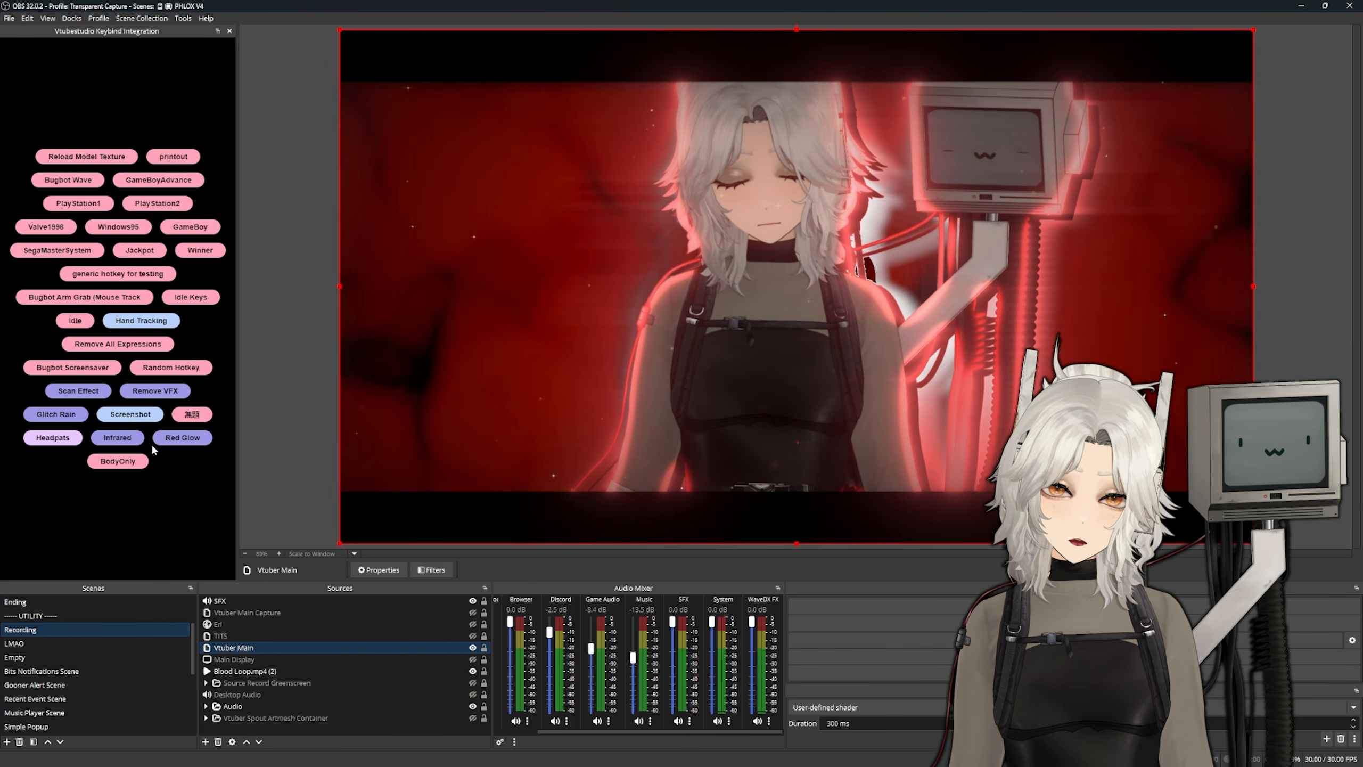
{"action": "left_click", "coordinate": [118, 438]}
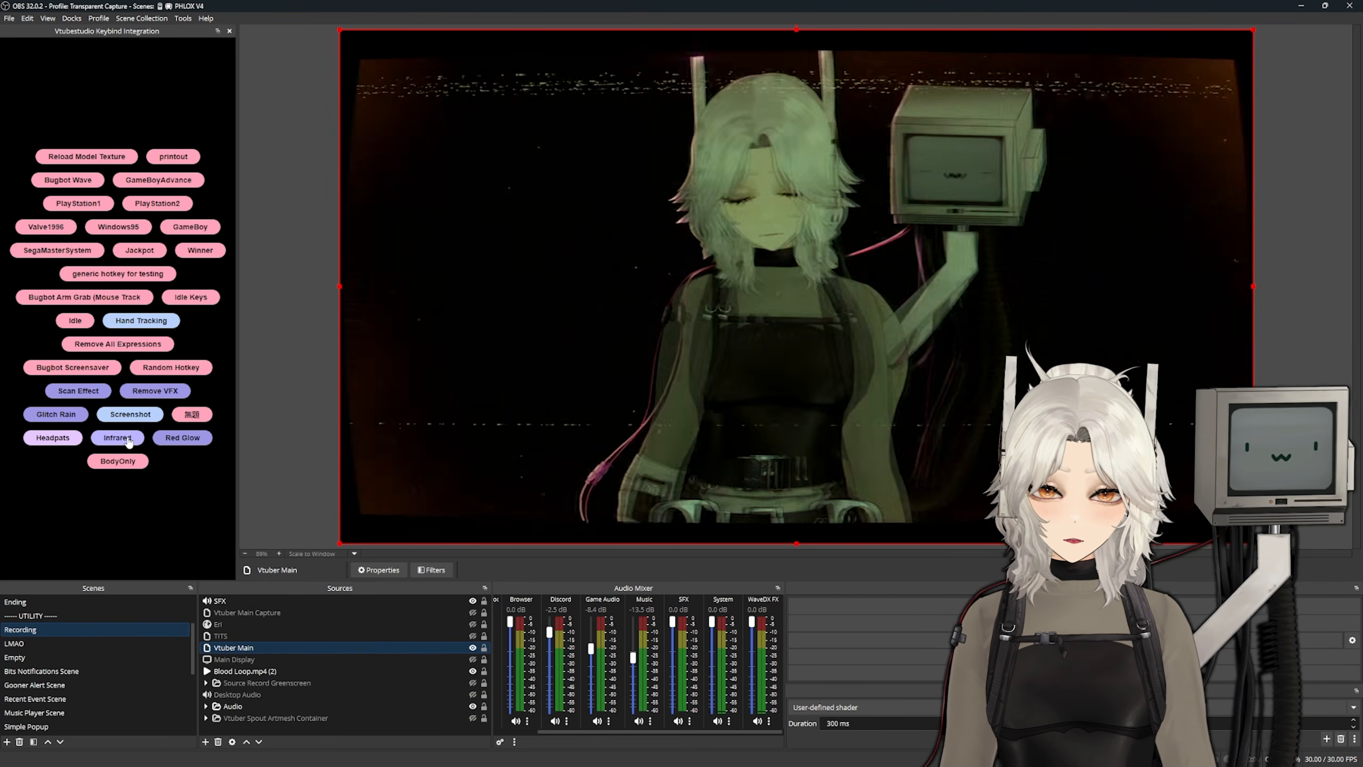